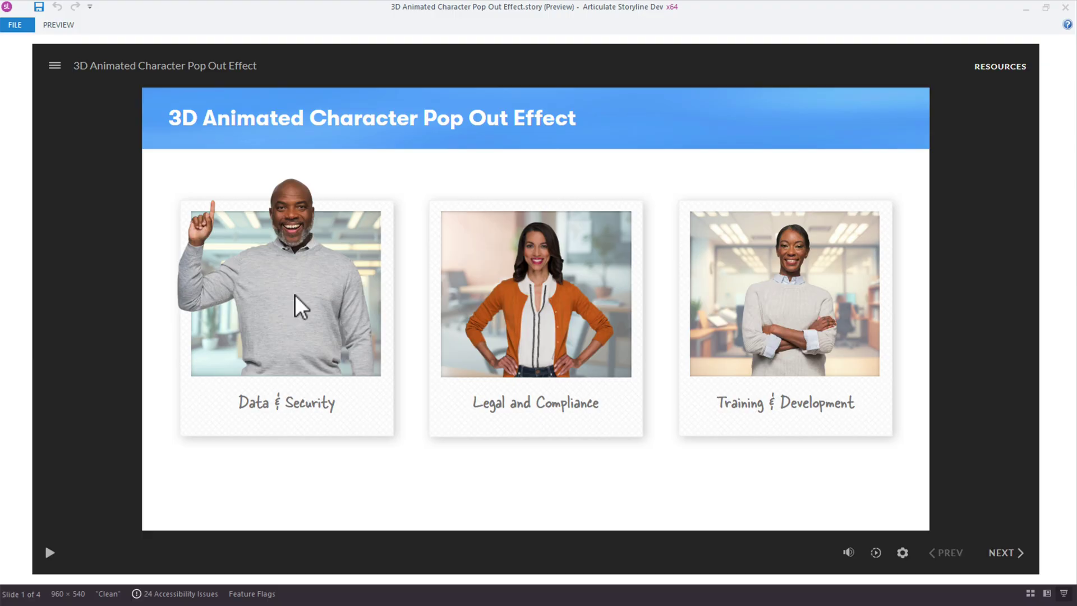
- Close the preview with Escape and return to editing the Intro Slide
key(Escape)
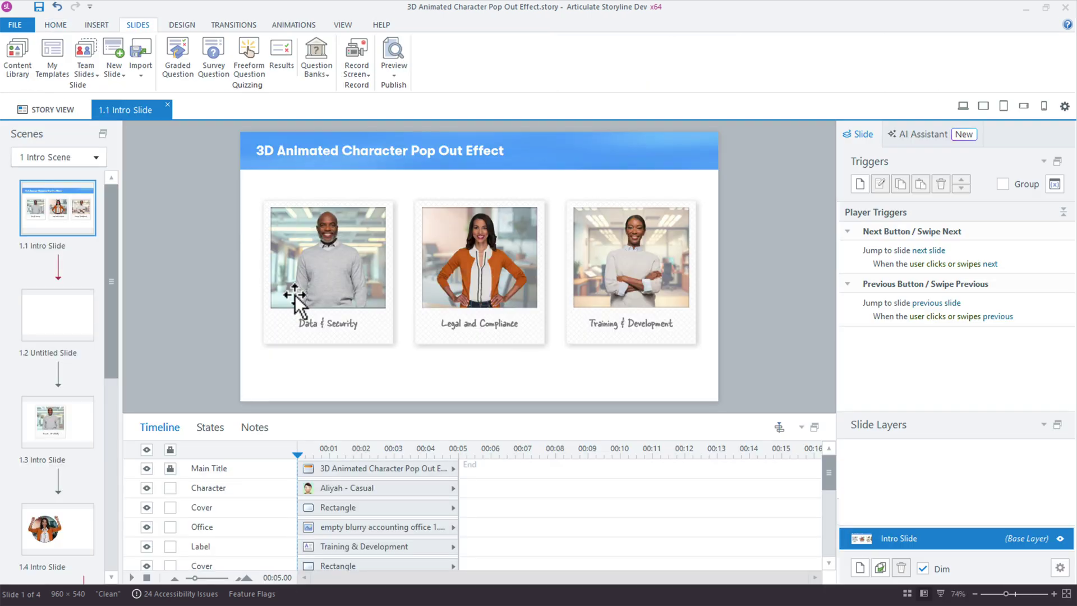
- Draw a large tall rectangle frame on the blank second slide
click(73, 328)
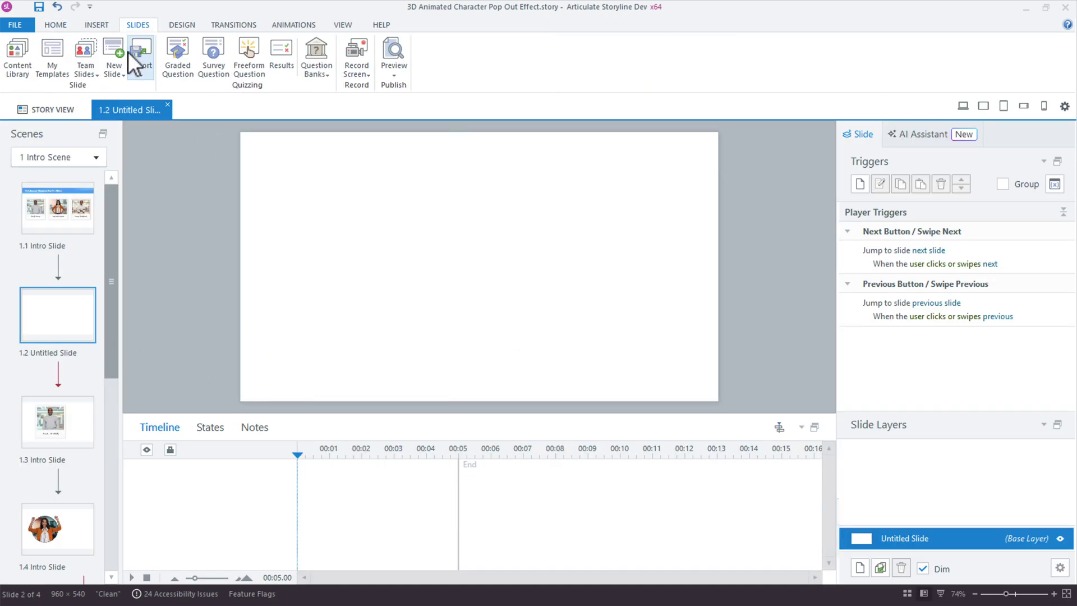
click(97, 26)
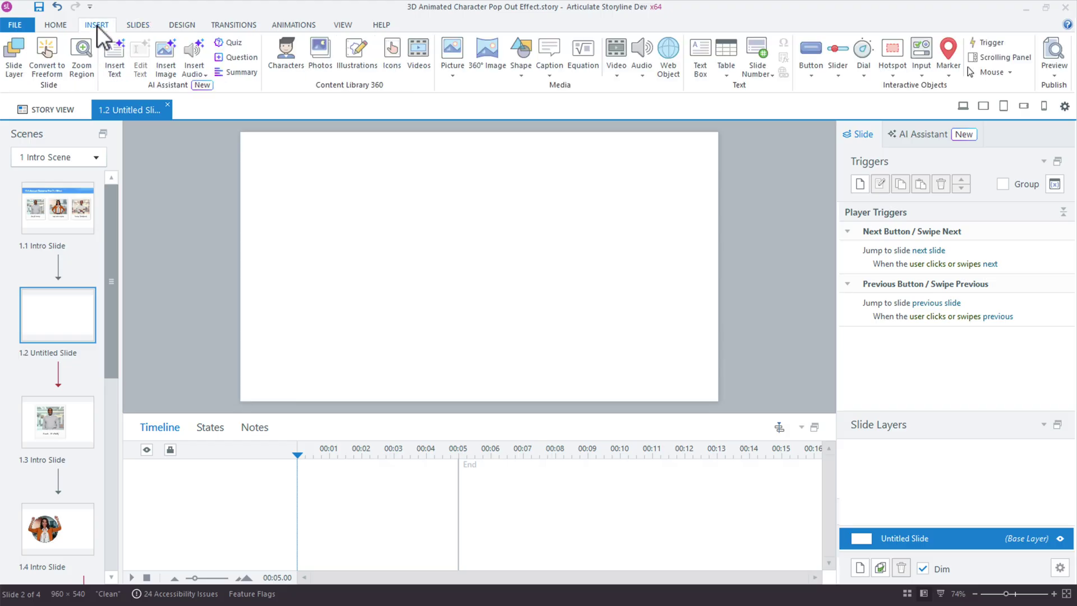
click(521, 71)
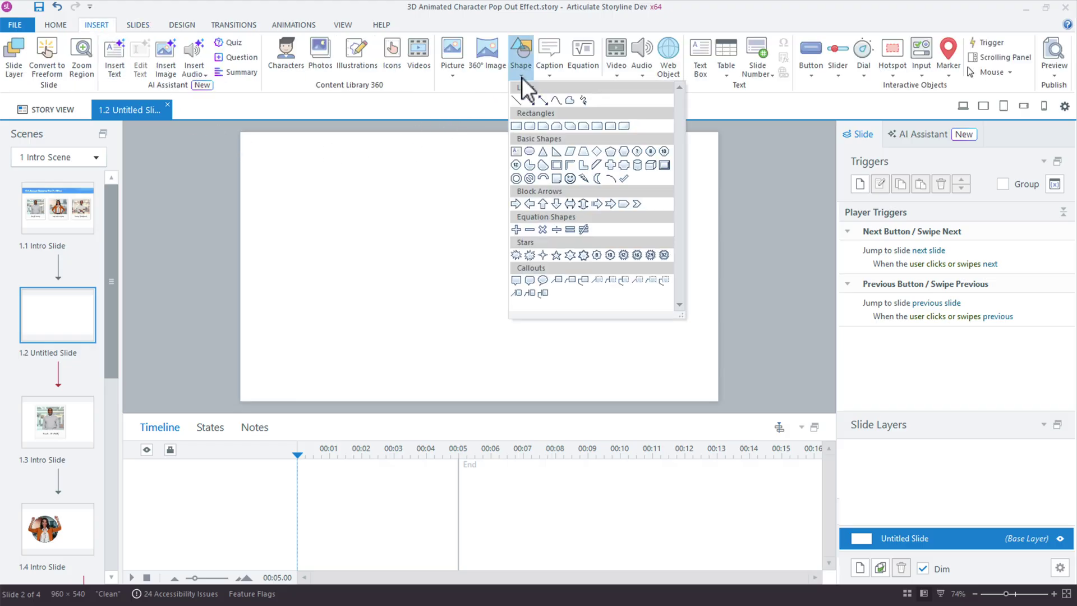
click(515, 126)
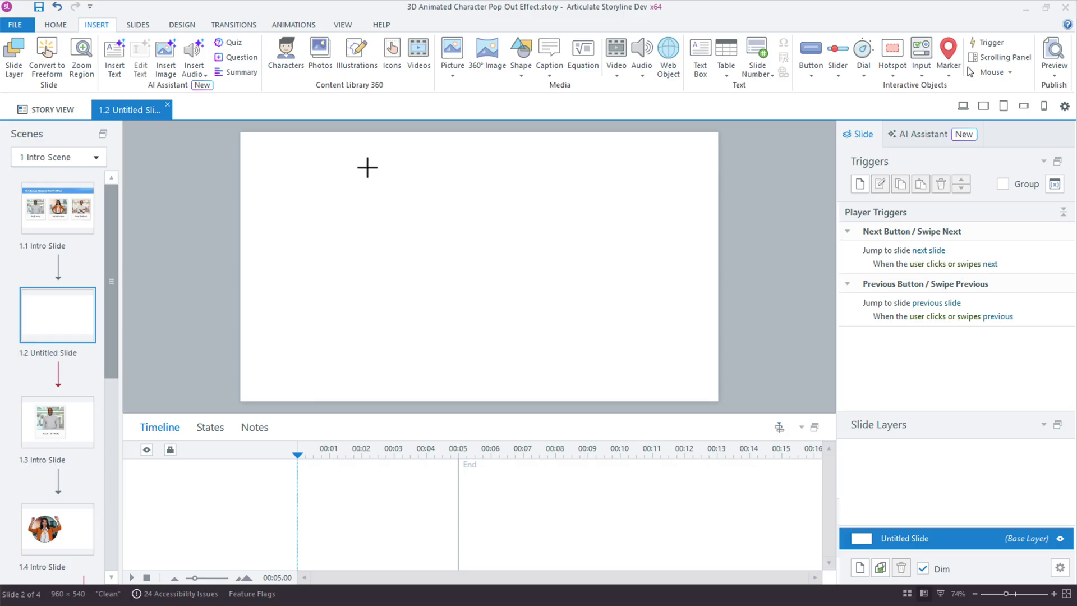
drag(368, 166, 547, 390)
drag(457, 320, 451, 308)
drag(546, 377, 559, 382)
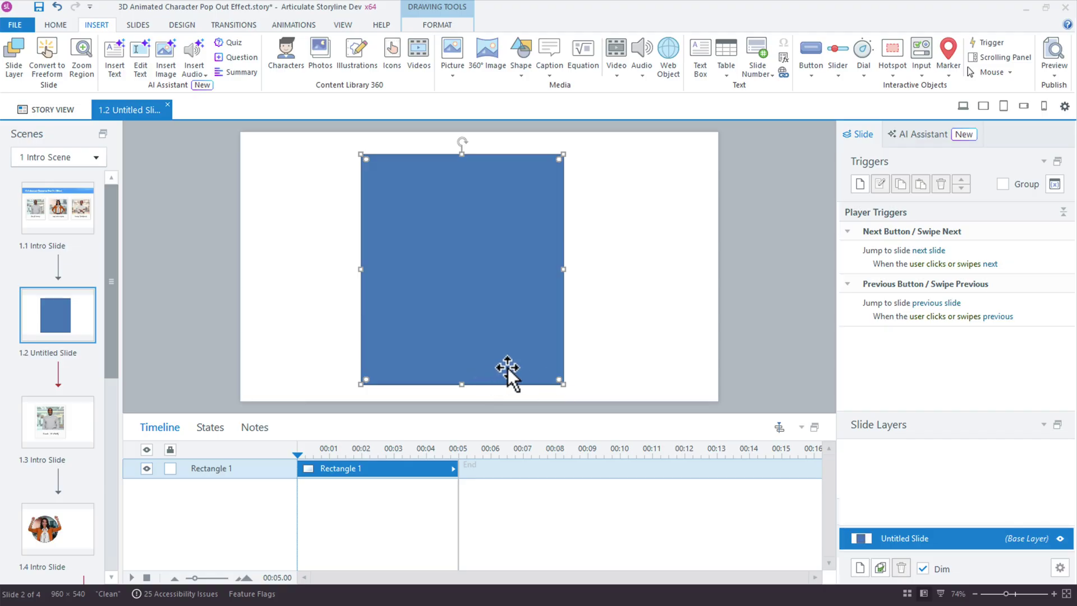
- Give the rectangle a white fill and a grey outline colour
click(439, 25)
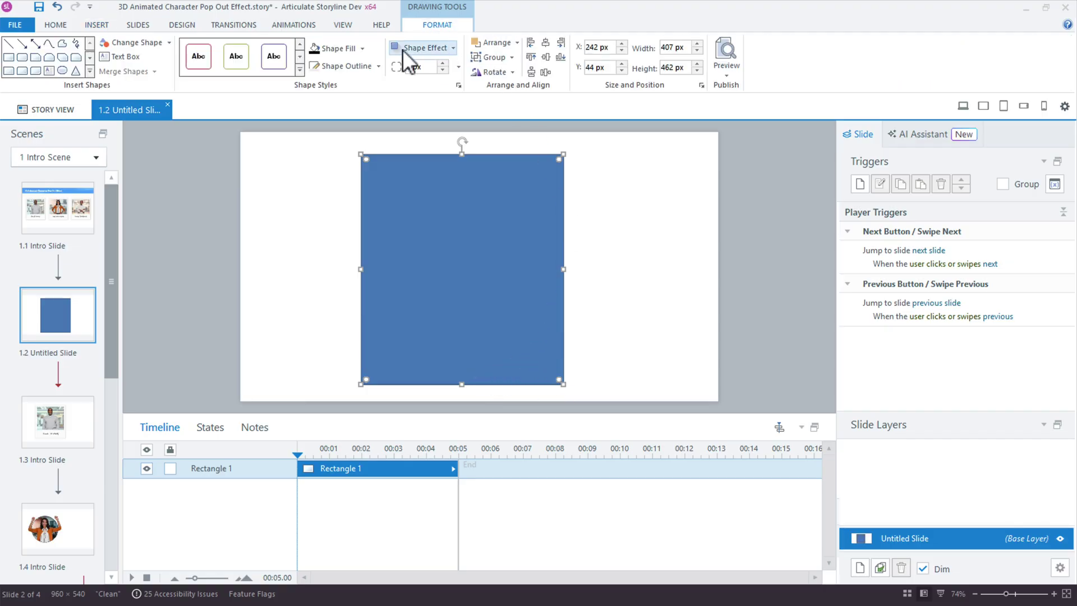
click(361, 49)
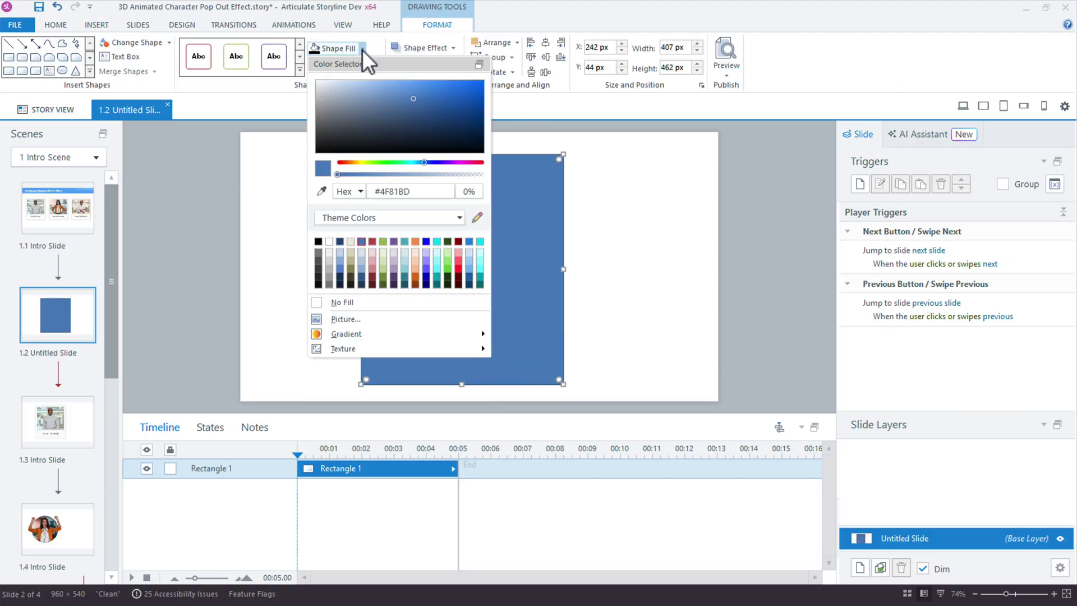
click(329, 241)
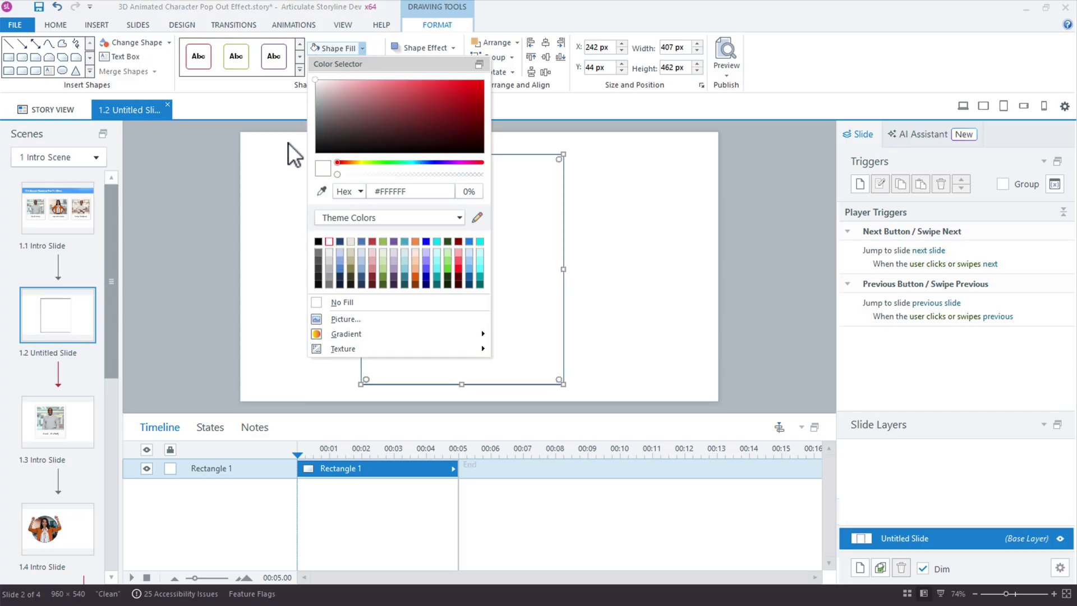
click(290, 100)
click(379, 66)
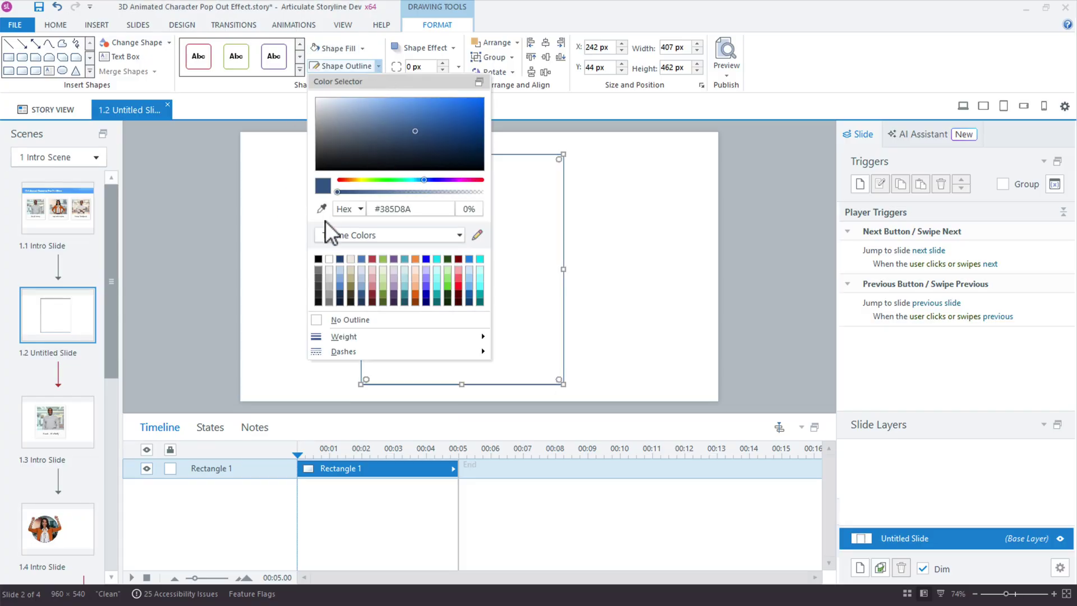
click(329, 301)
click(633, 277)
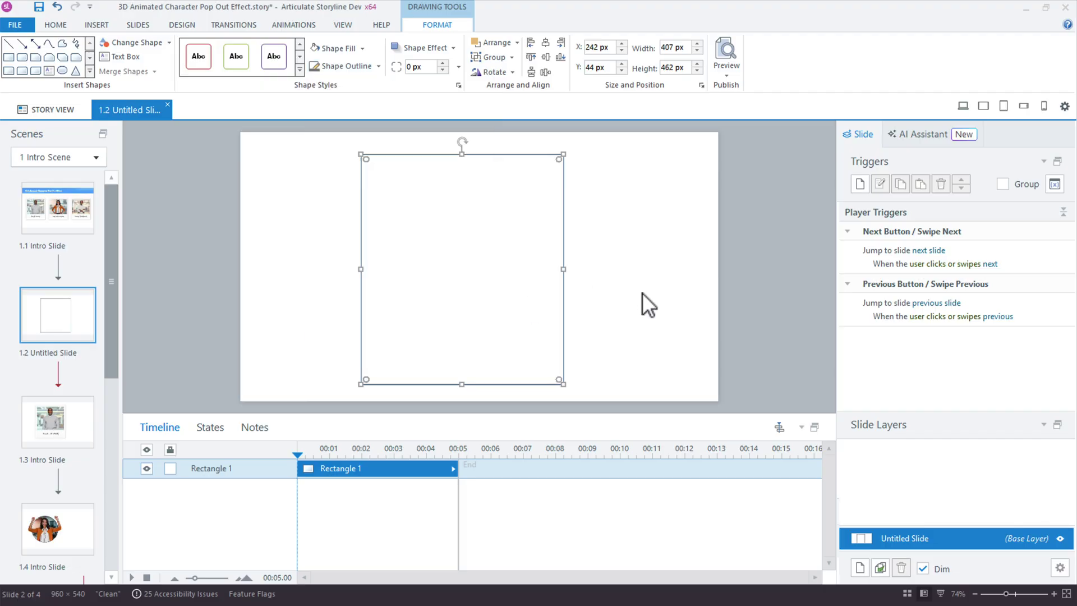
click(639, 299)
- Duplicate the frame and resize the copy into a smaller rectangle near the frame's top
drag(503, 271, 454, 269)
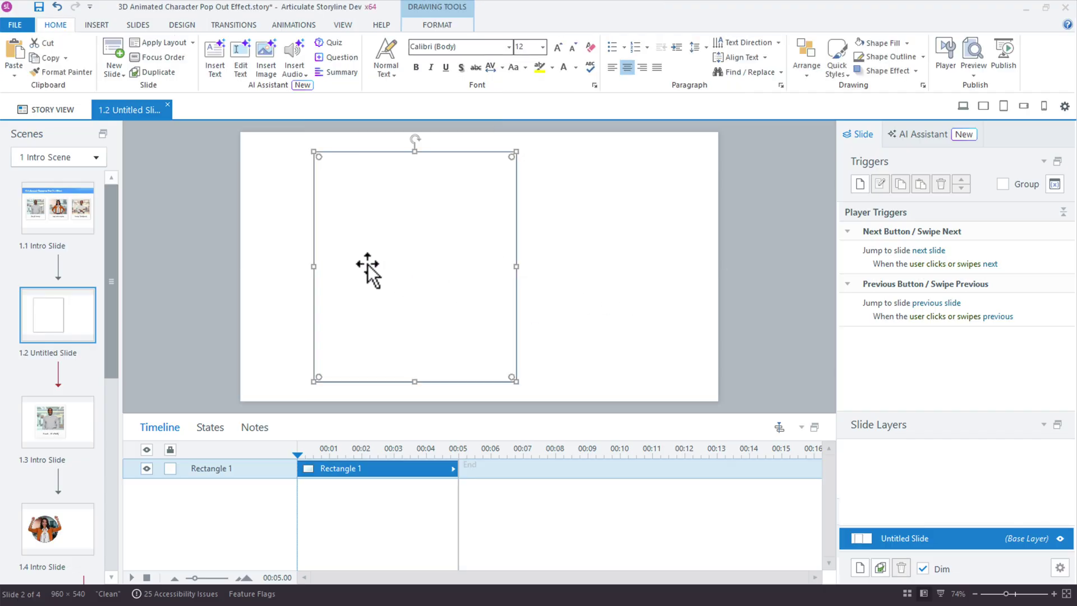
ctrl+drag(362, 264, 480, 268)
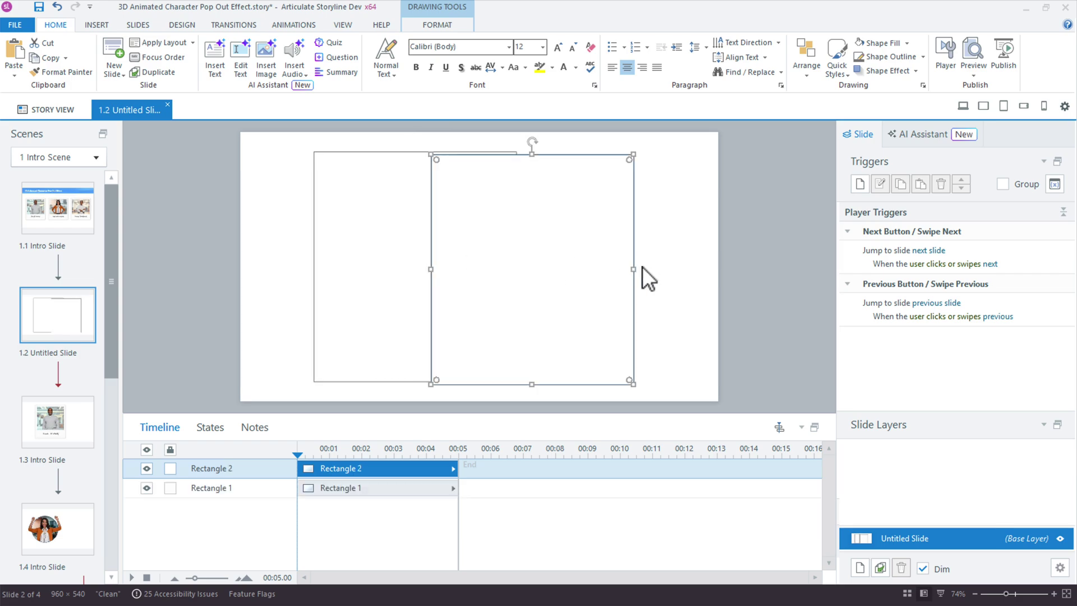
drag(632, 385, 631, 295)
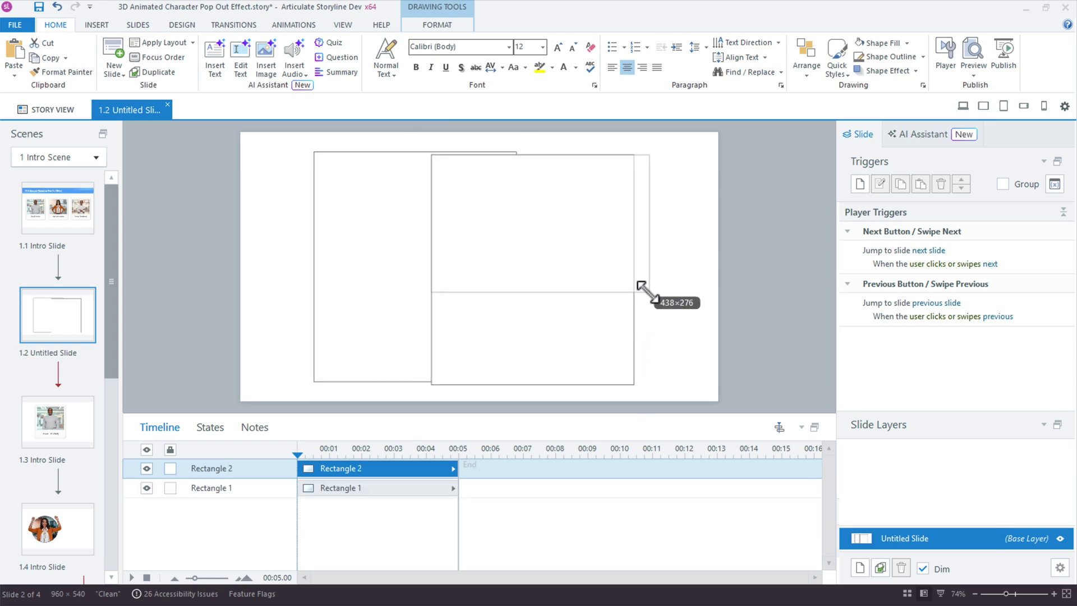
drag(555, 217, 464, 233)
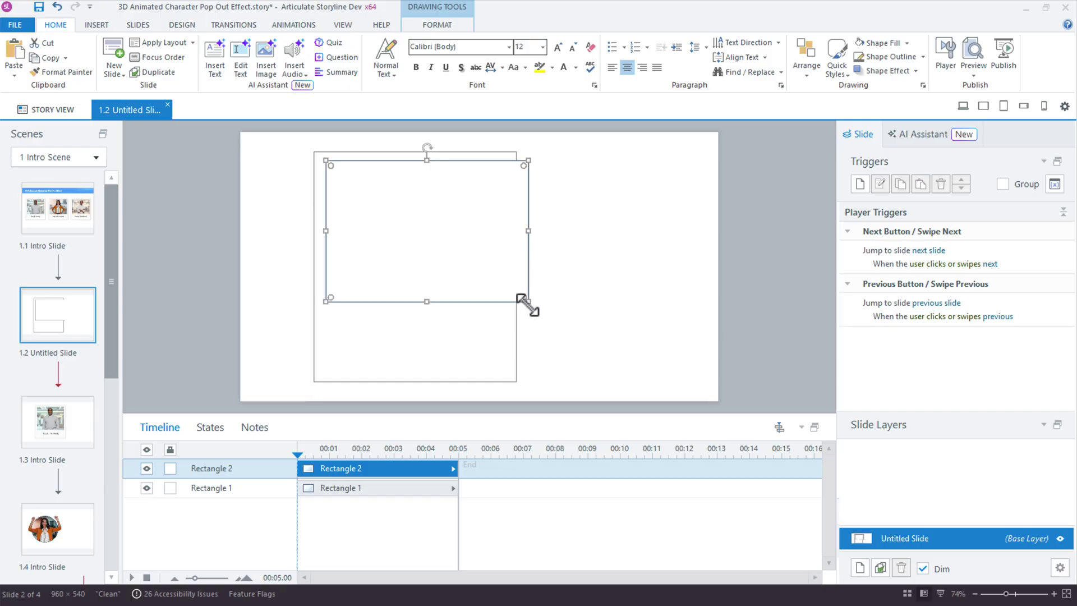
drag(528, 301, 504, 308)
click(578, 317)
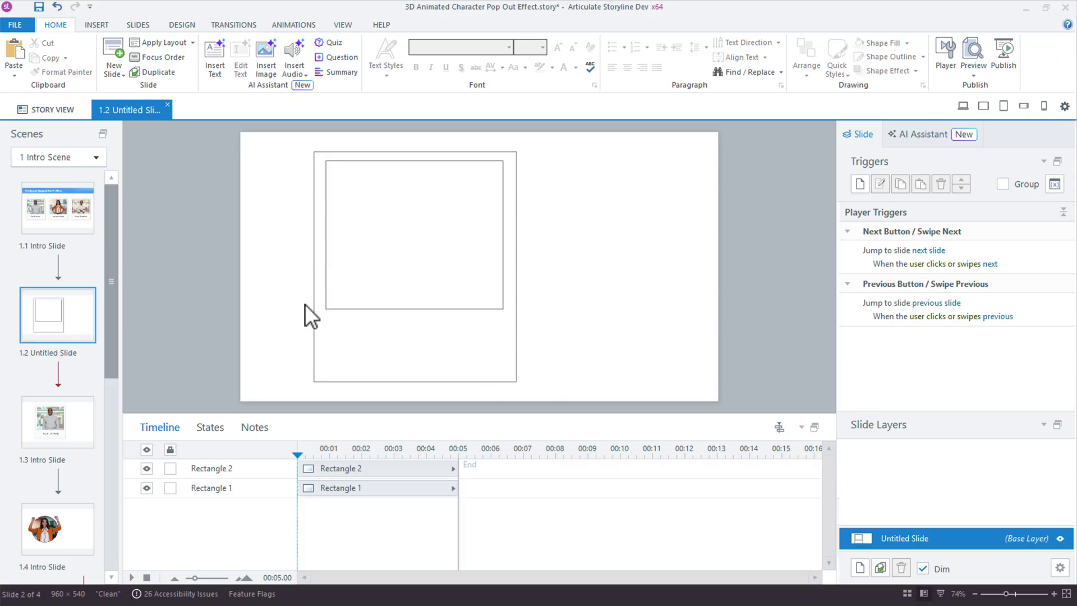
click(418, 291)
drag(413, 308, 414, 321)
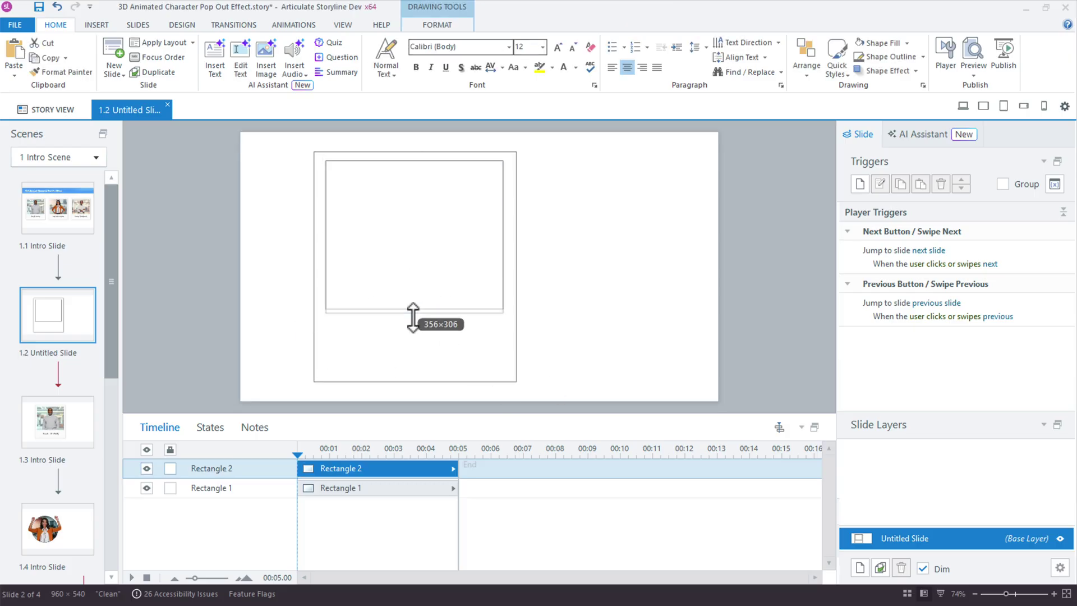
- Select both rectangles and align them centred horizontally
drag(294, 138, 549, 416)
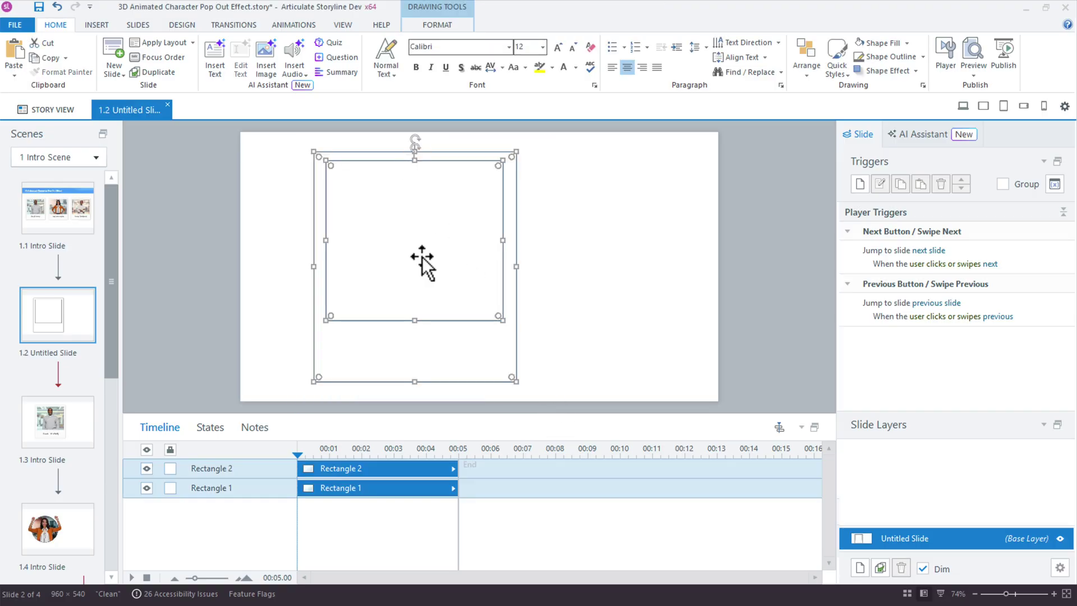
click(445, 26)
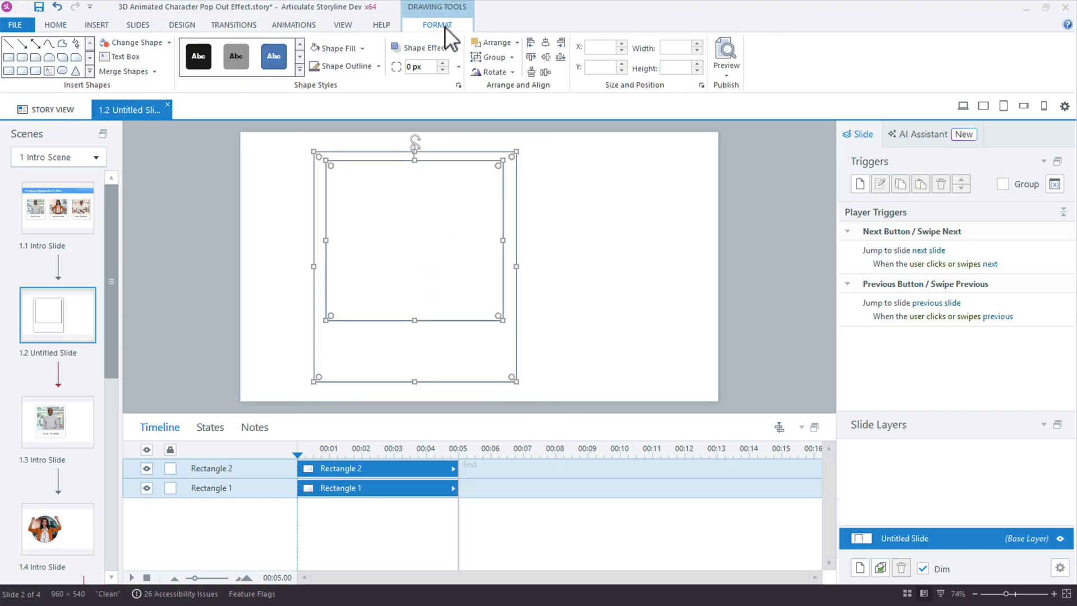
click(542, 42)
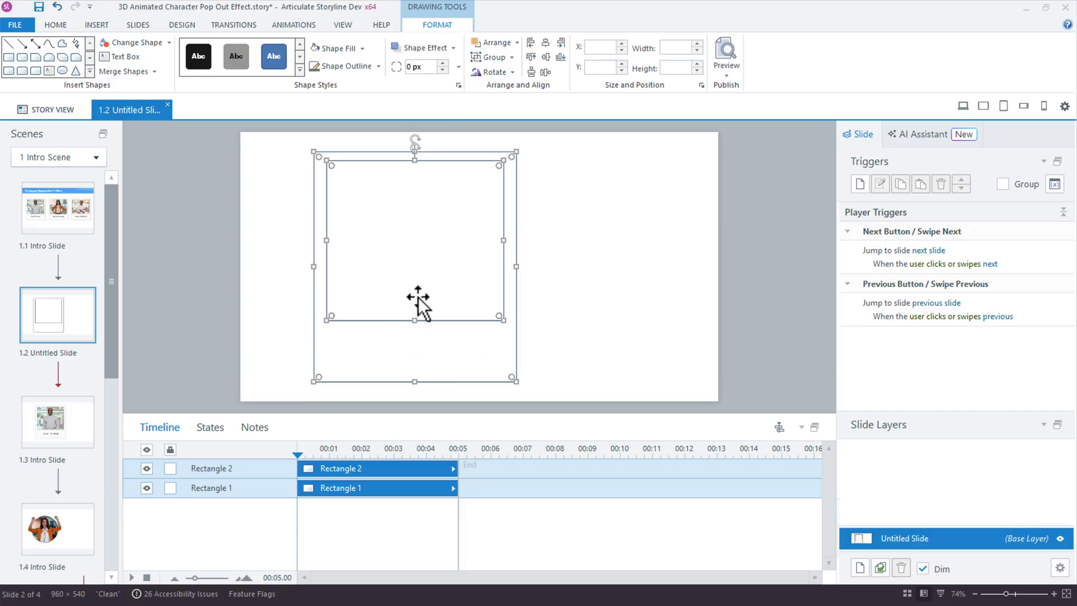
- Insert the casual woman character with the arms-crossed pose
click(277, 267)
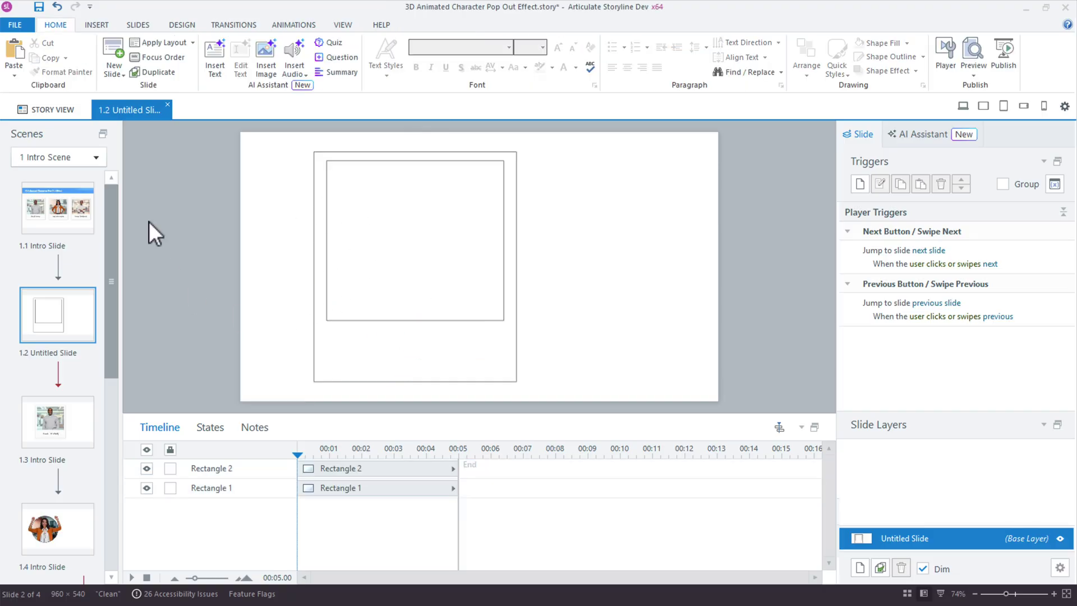
click(97, 25)
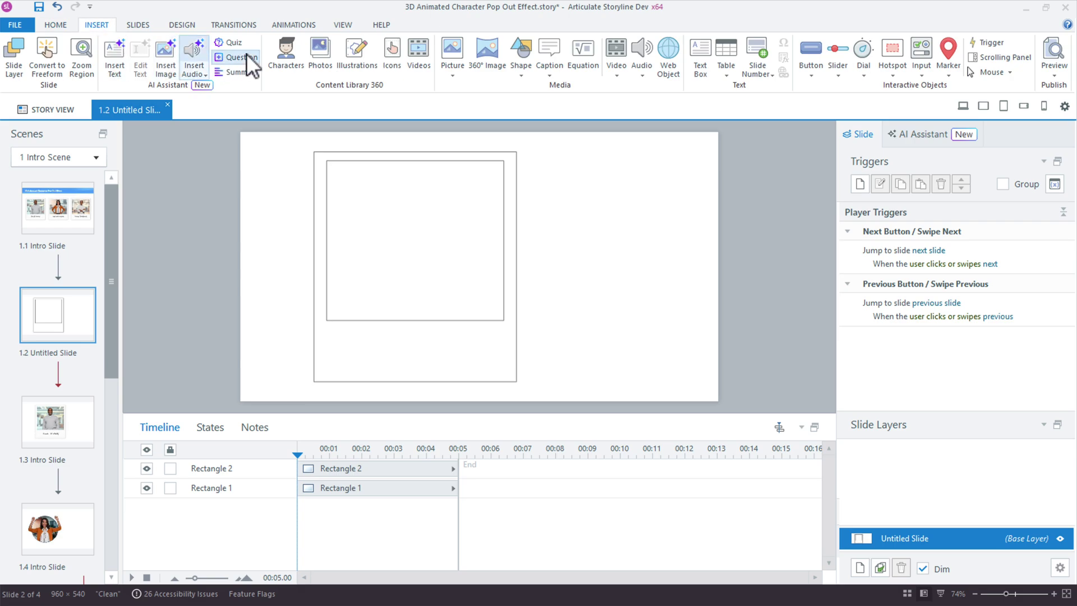
click(281, 50)
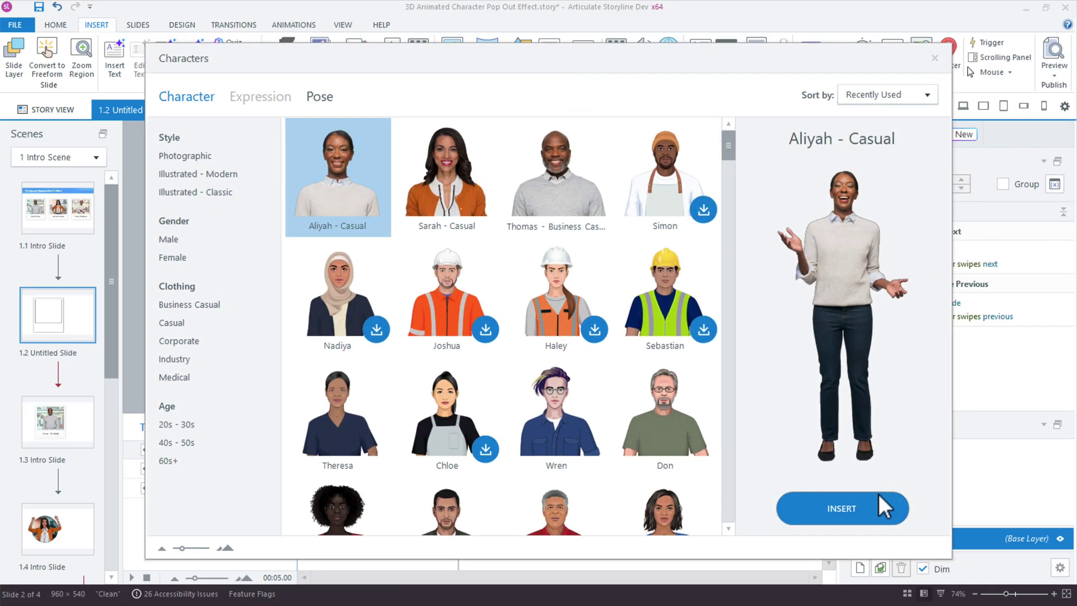
click(879, 502)
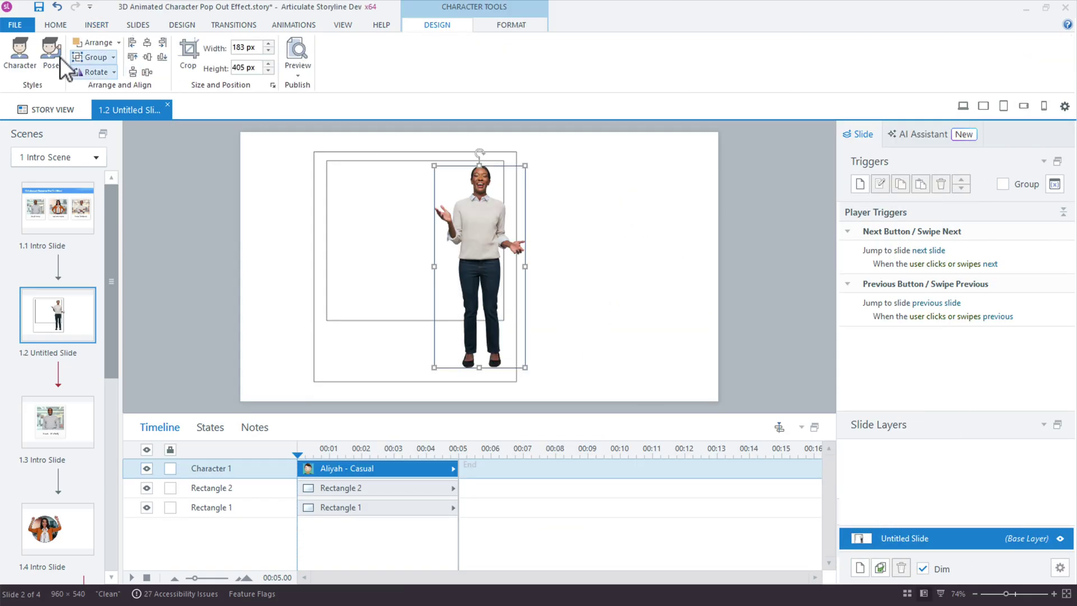
click(51, 54)
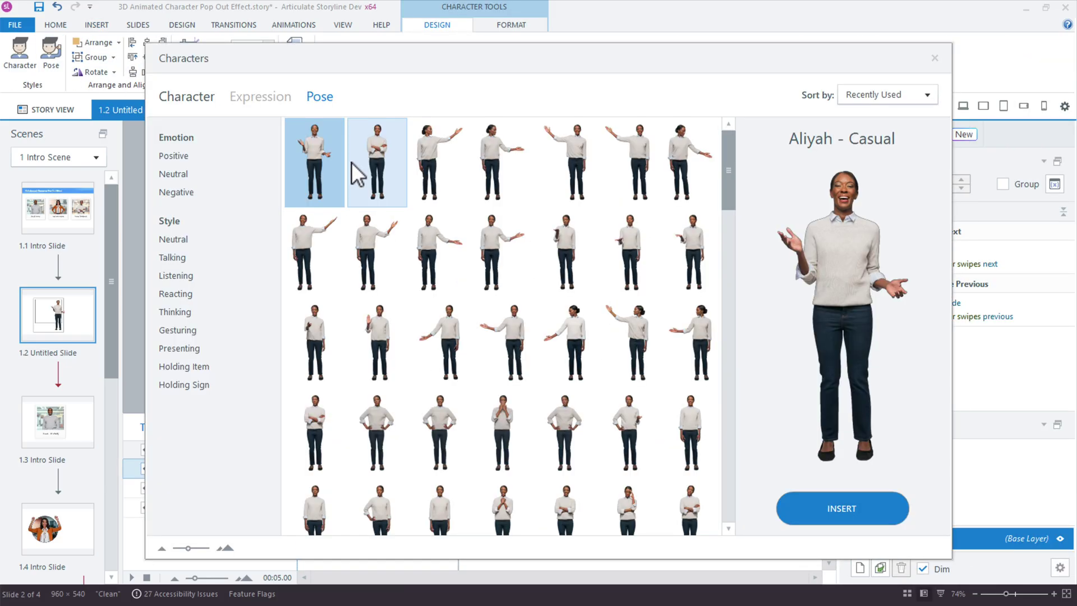
click(371, 143)
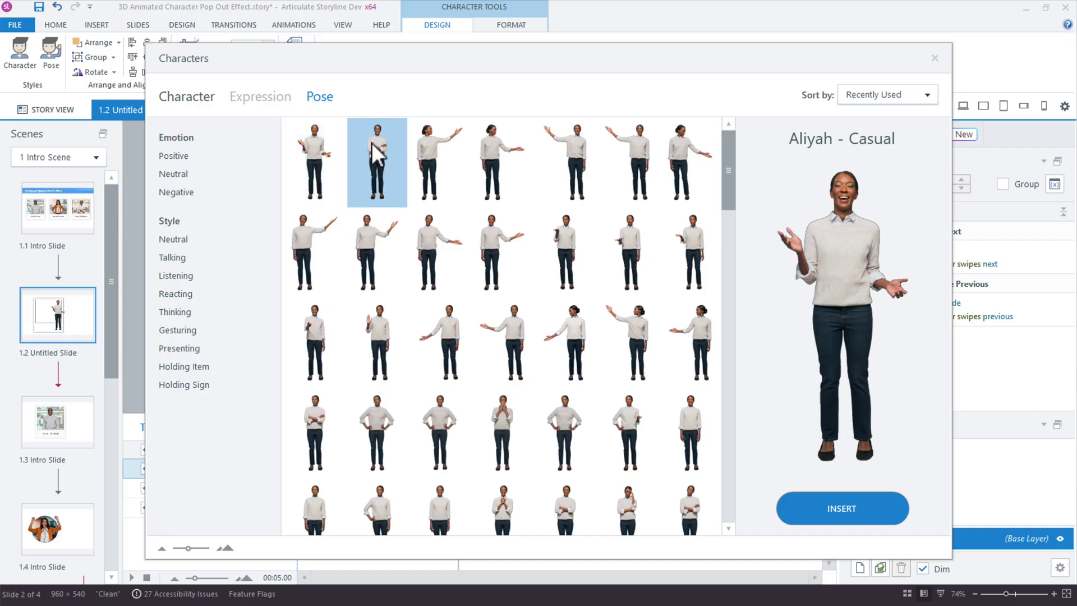
click(853, 510)
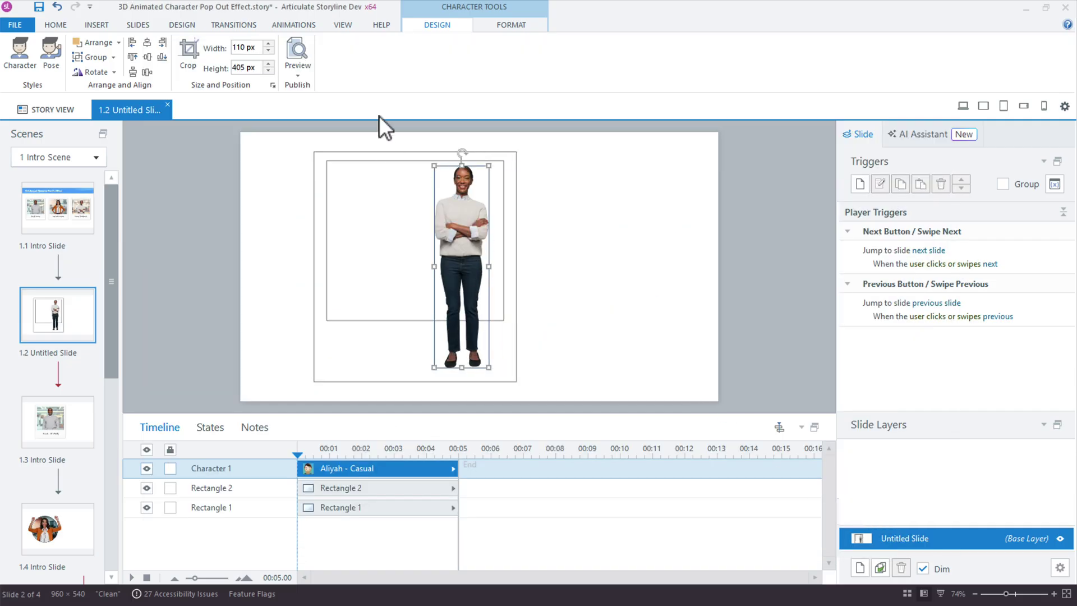
- Crop the character to her upper body, enlarge her in the inner frame, then move her right
click(187, 53)
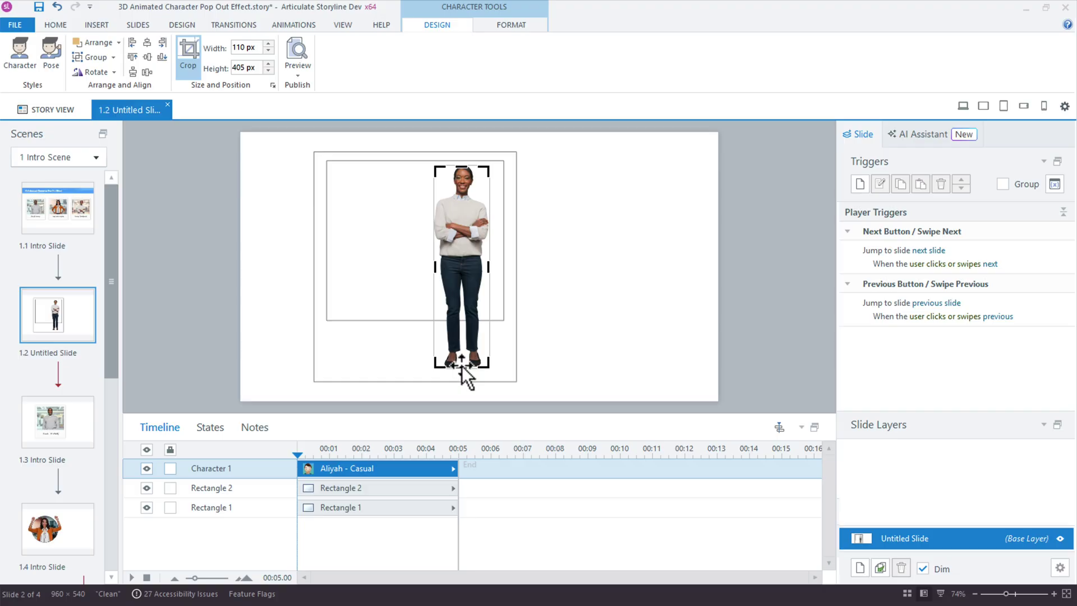
drag(461, 363, 455, 265)
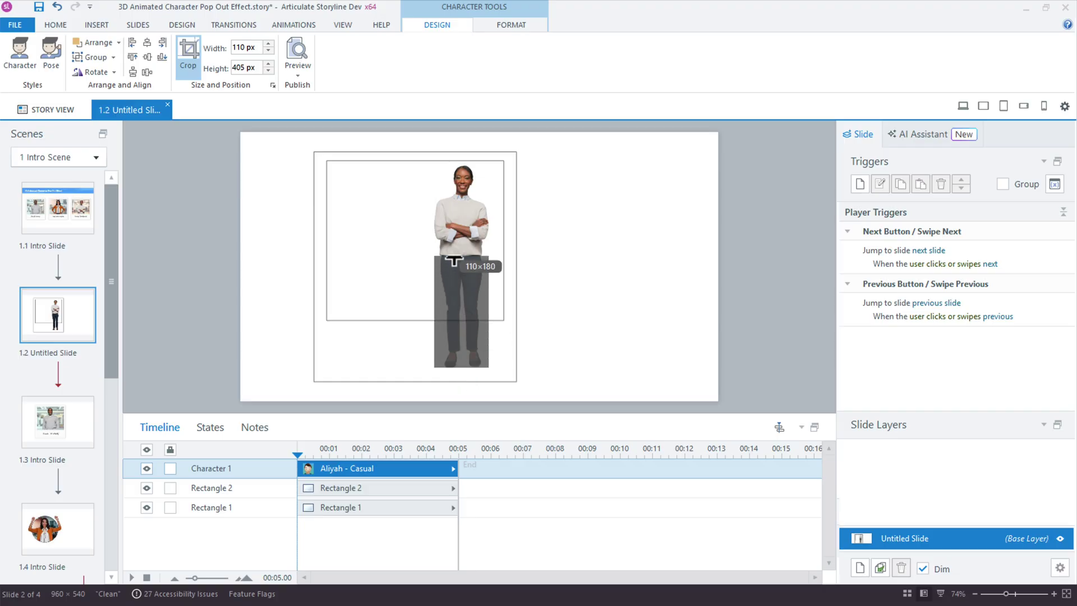
click(533, 282)
mouse_move(463, 208)
mouse_down()
mouse_move(390, 281)
mouse_move(396, 273)
mouse_up()
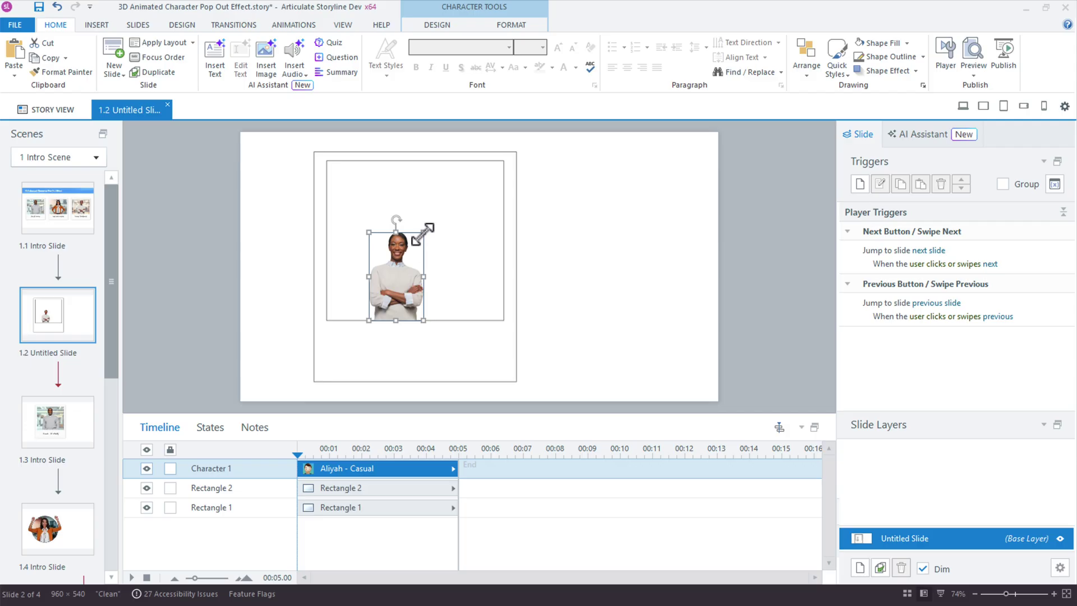
drag(424, 232, 462, 171)
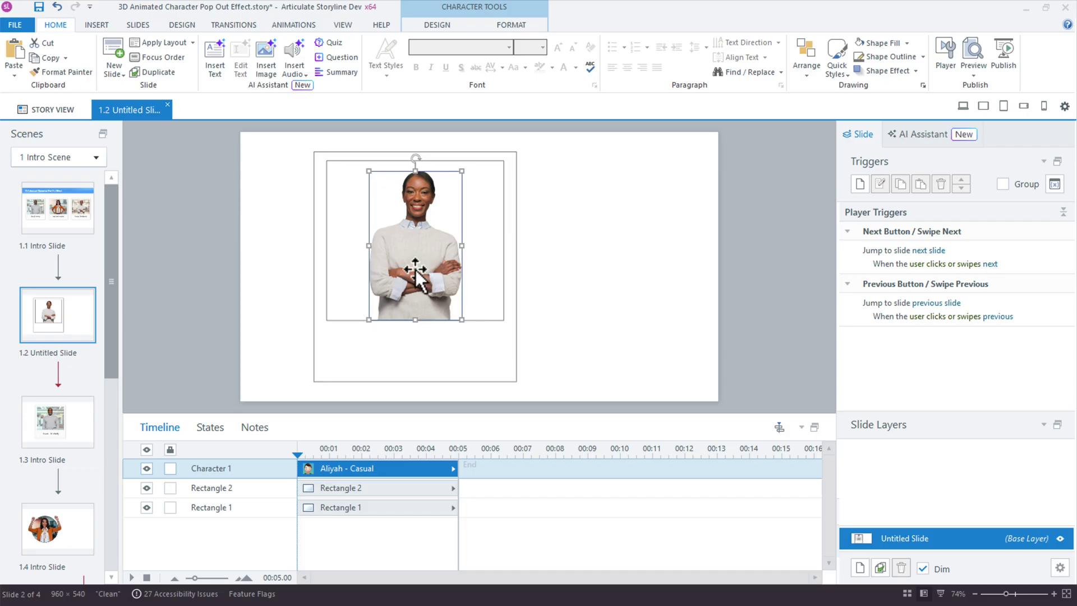
drag(447, 270, 626, 276)
- Generate a blurry empty office background AI image and insert the first result
click(371, 276)
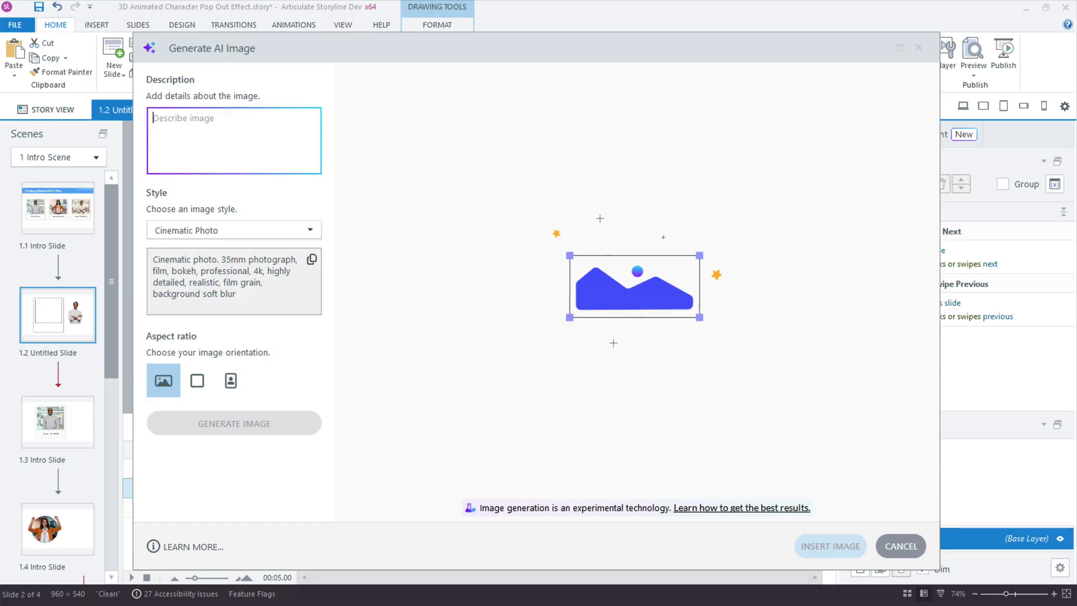
text(blurry empty office backgroun)
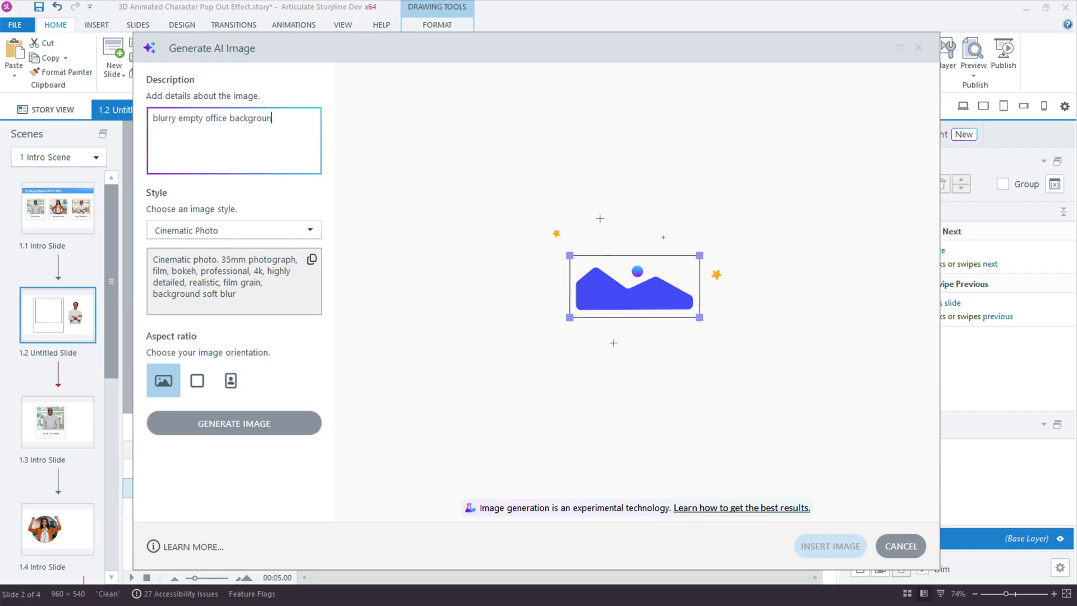
text(d)
key(Return)
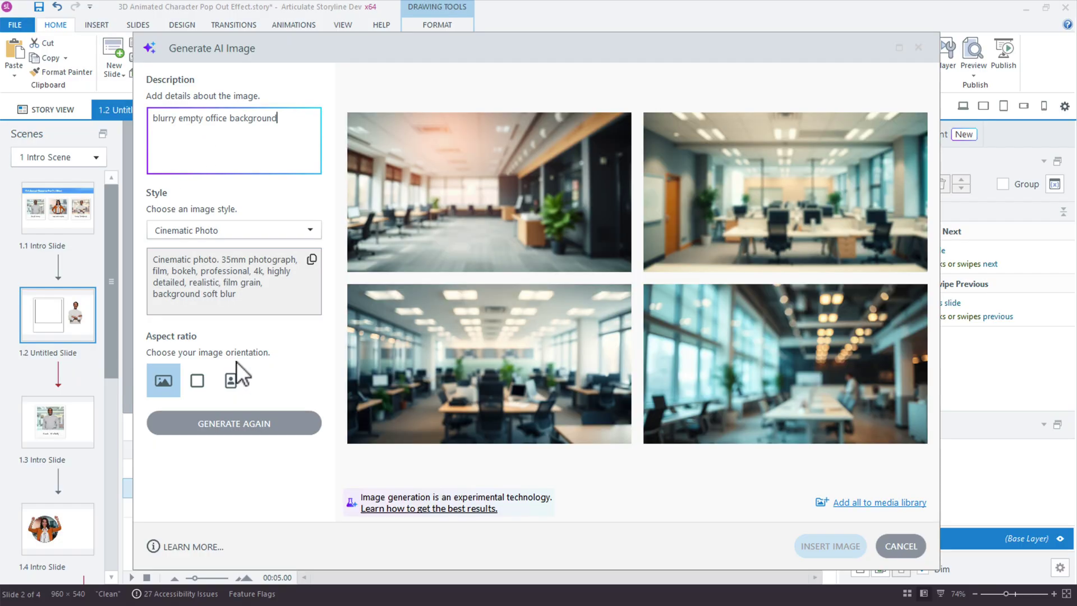
click(468, 235)
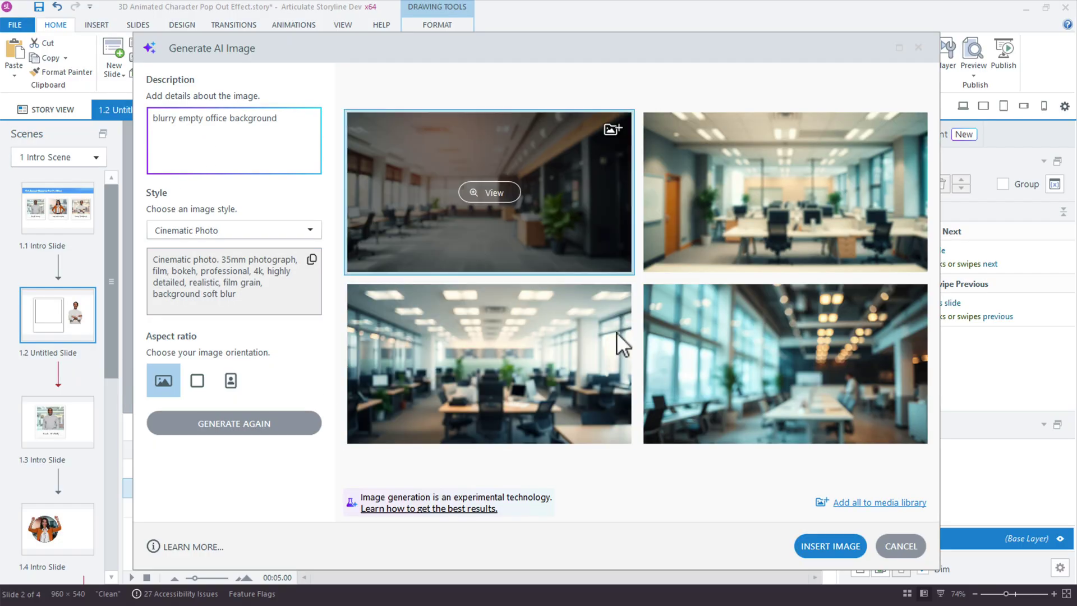
click(840, 544)
- Line the office picture up with the slide's left edge and place the character on its right
drag(284, 188, 451, 203)
click(357, 232)
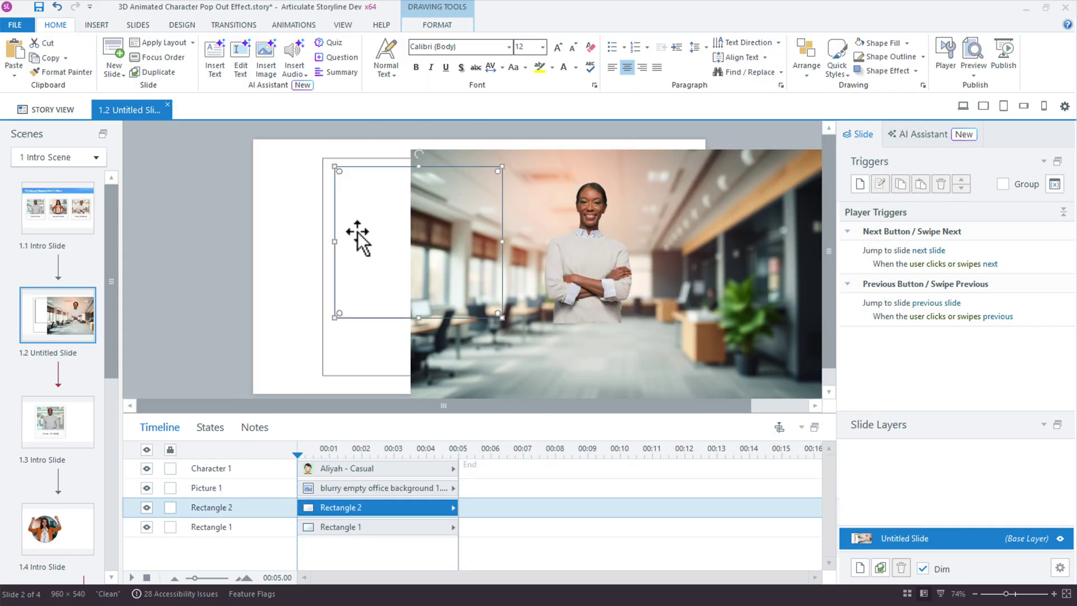
drag(534, 225, 535, 225)
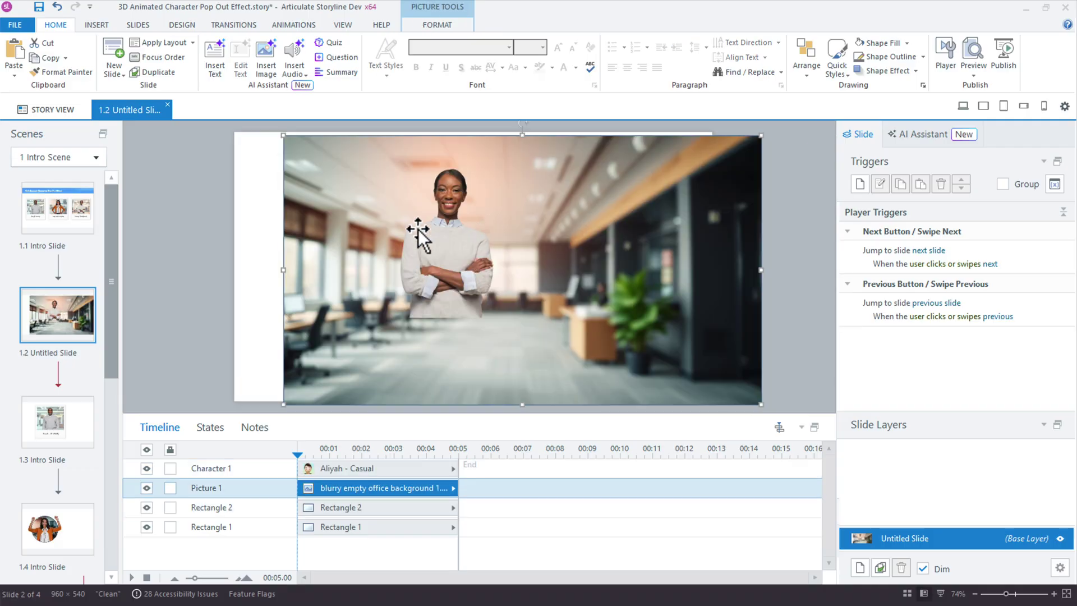
drag(418, 229, 546, 239)
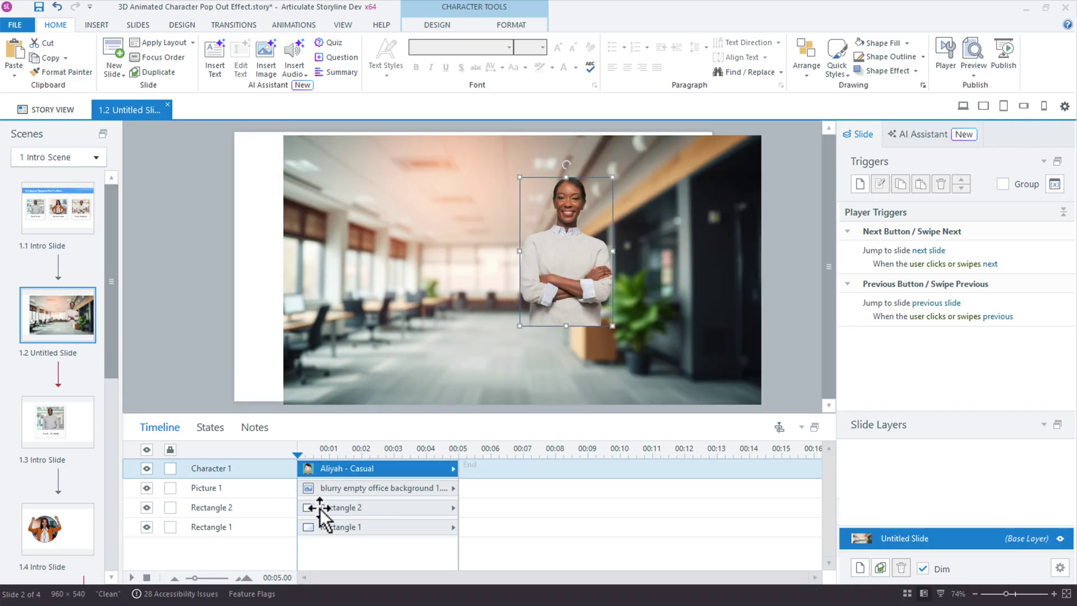
- Bring Rectangle 2 to the top of the timeline and shift the office picture up and left
drag(319, 510, 318, 472)
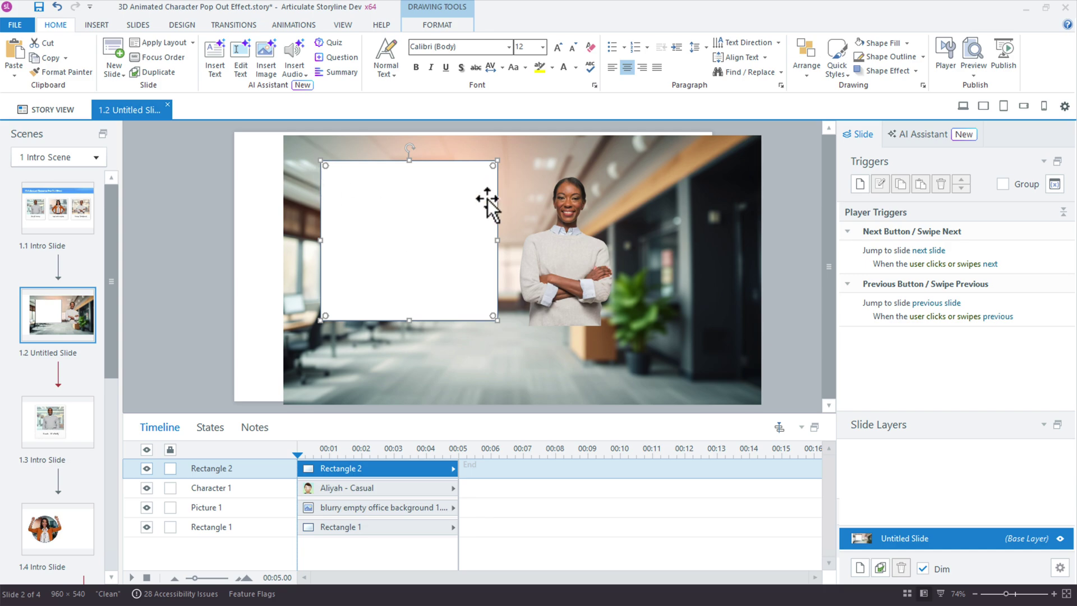
drag(664, 262, 584, 227)
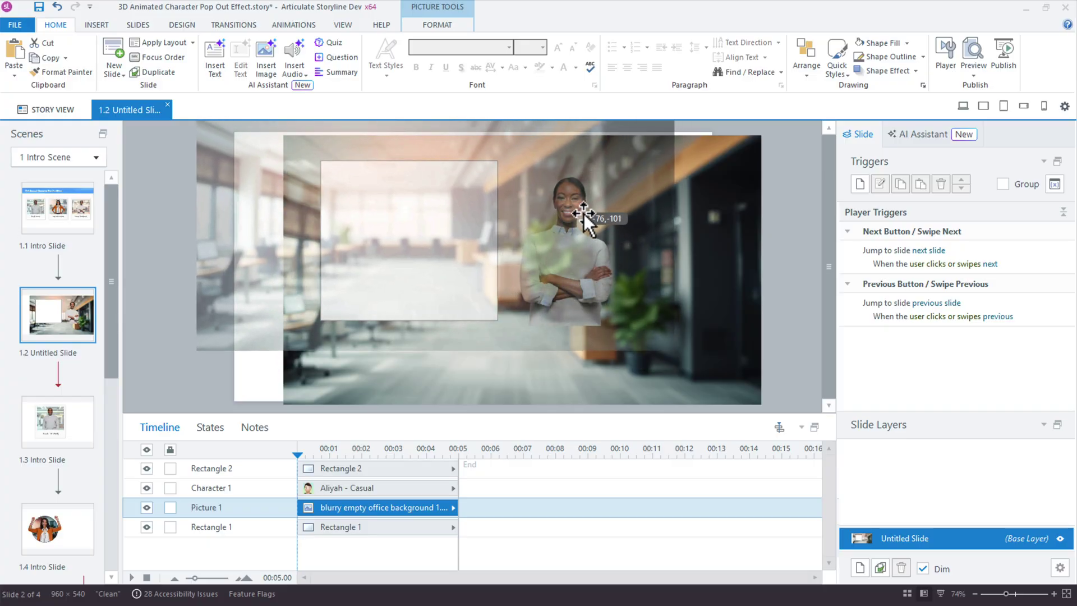
drag(585, 228, 585, 194)
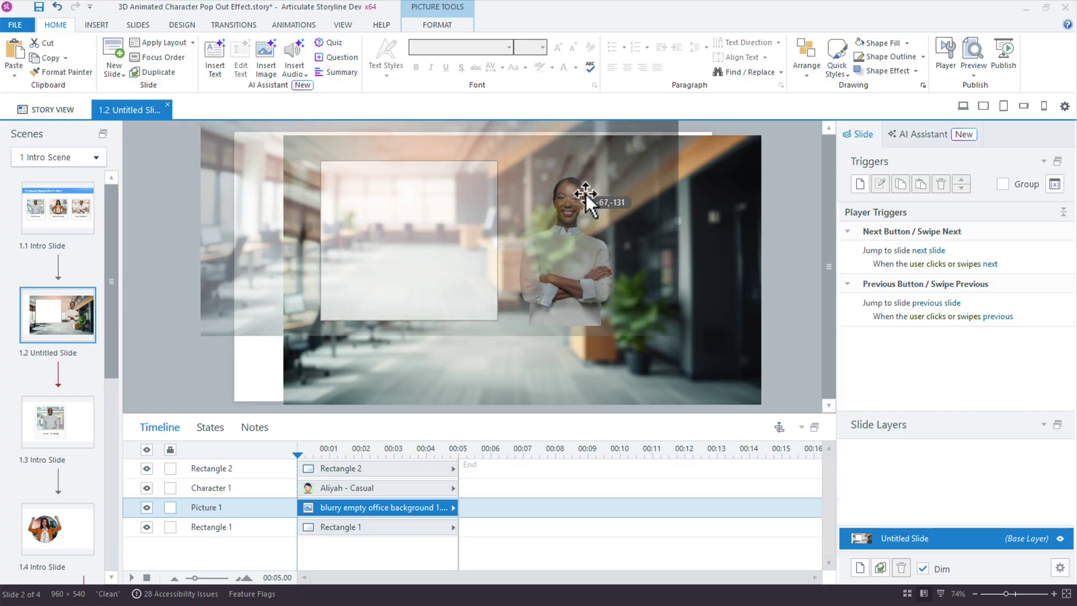
drag(586, 194, 584, 194)
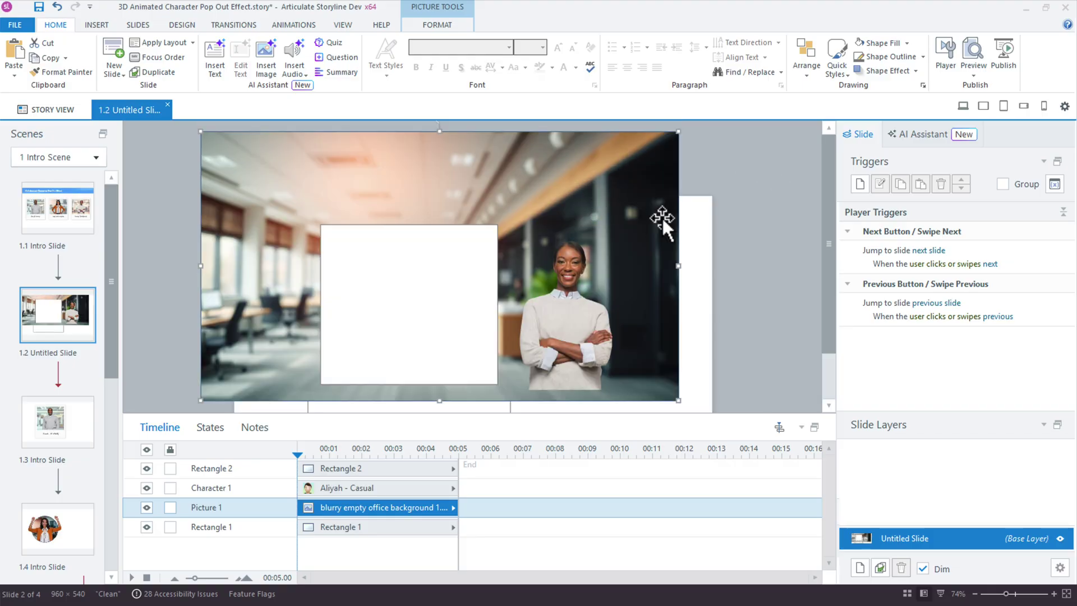
click(438, 27)
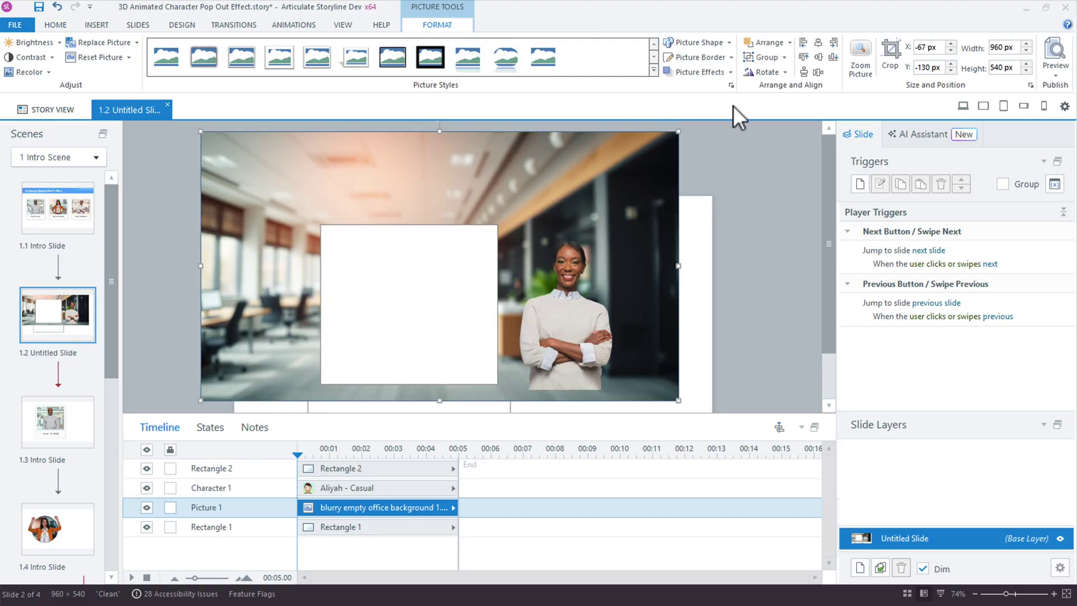
- Crop the office picture from opposite corners to about 356×321, matching the inner frame
click(887, 60)
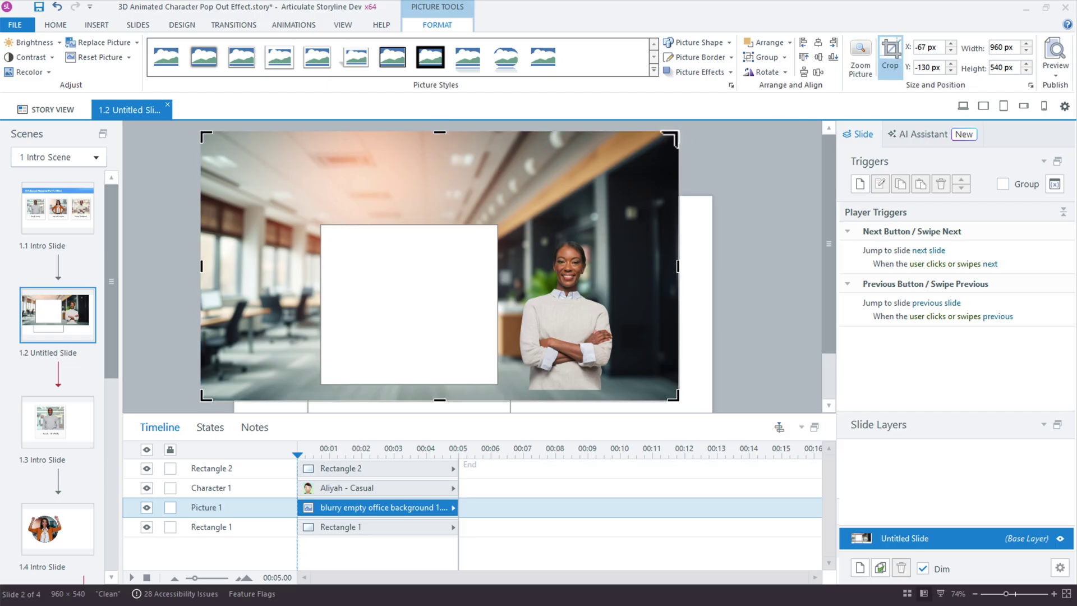
drag(673, 134, 496, 233)
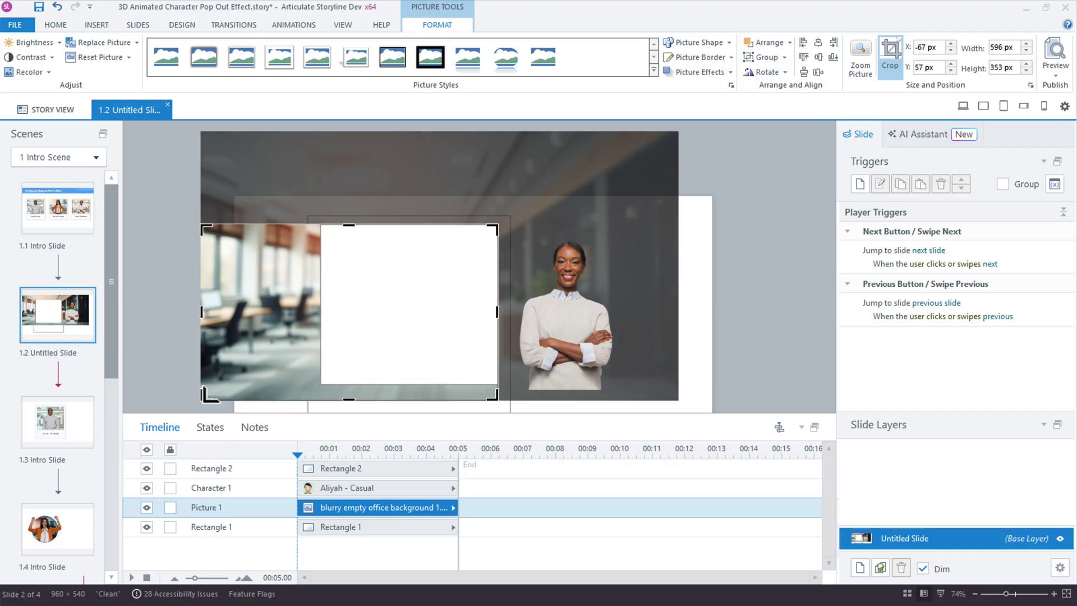
drag(206, 395, 320, 384)
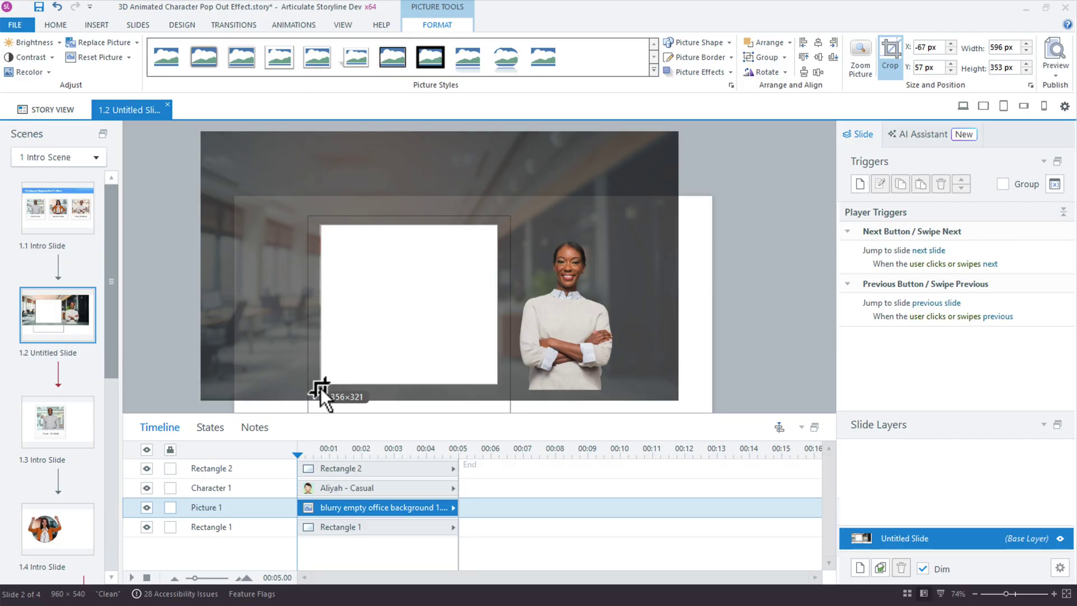
drag(321, 388, 321, 388)
click(750, 272)
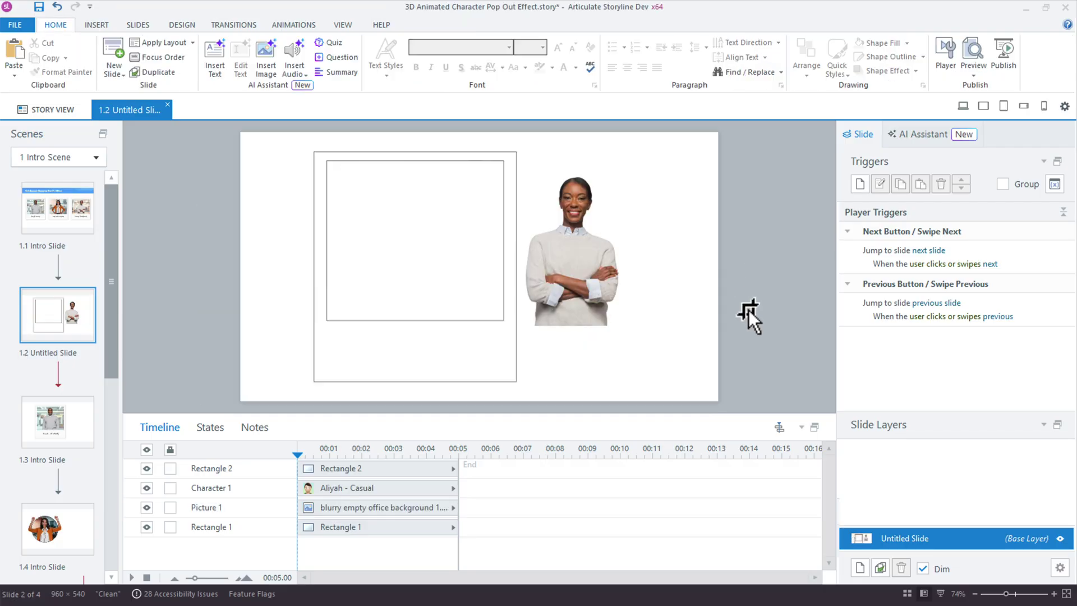
- Move Picture 1 above the character in the timeline and rename it 'office'
drag(344, 510, 332, 471)
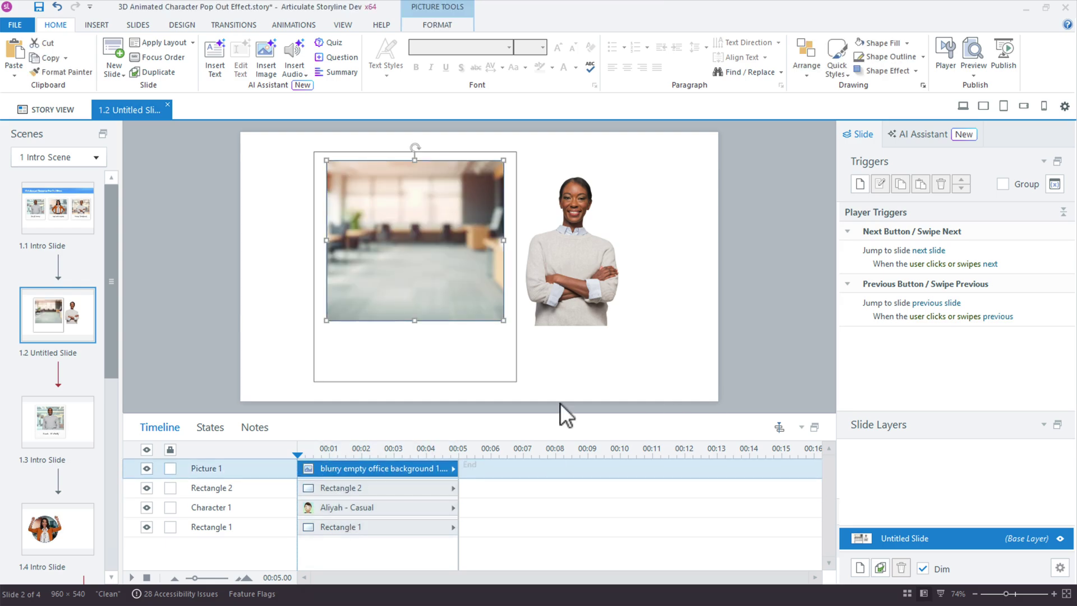
double_click(213, 471)
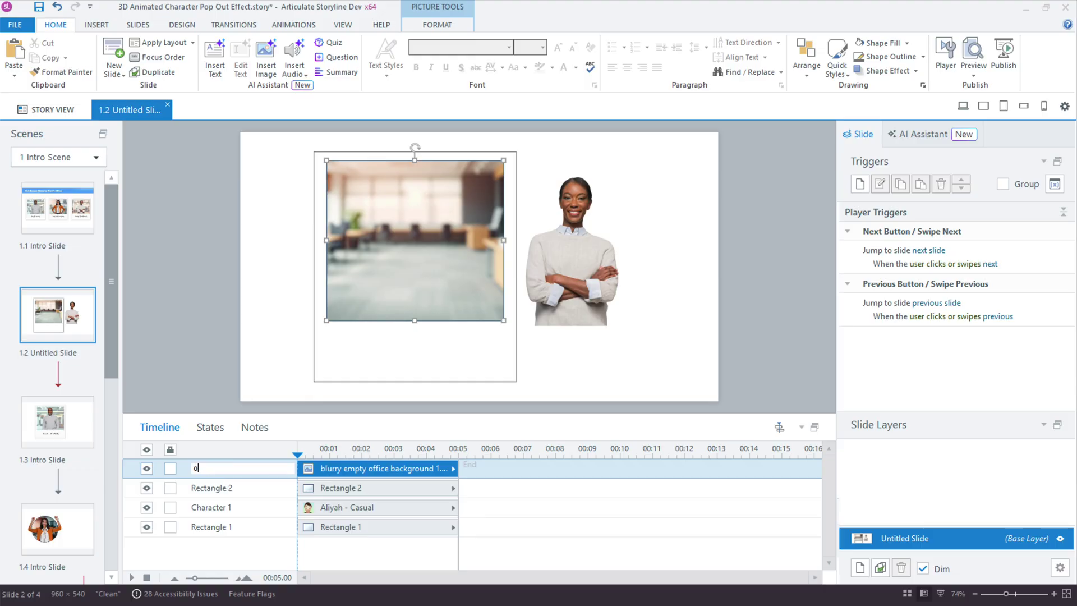
text(office)
key(Return)
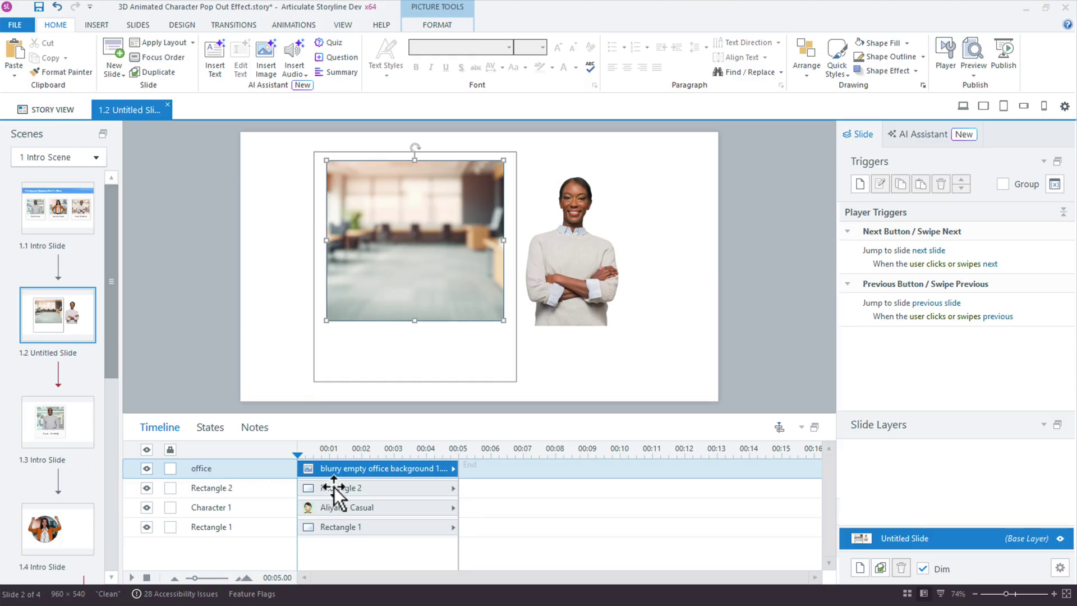
- Put Rectangle 2 on top, rename it 'Cover', and shift it right over the character
drag(334, 487, 327, 471)
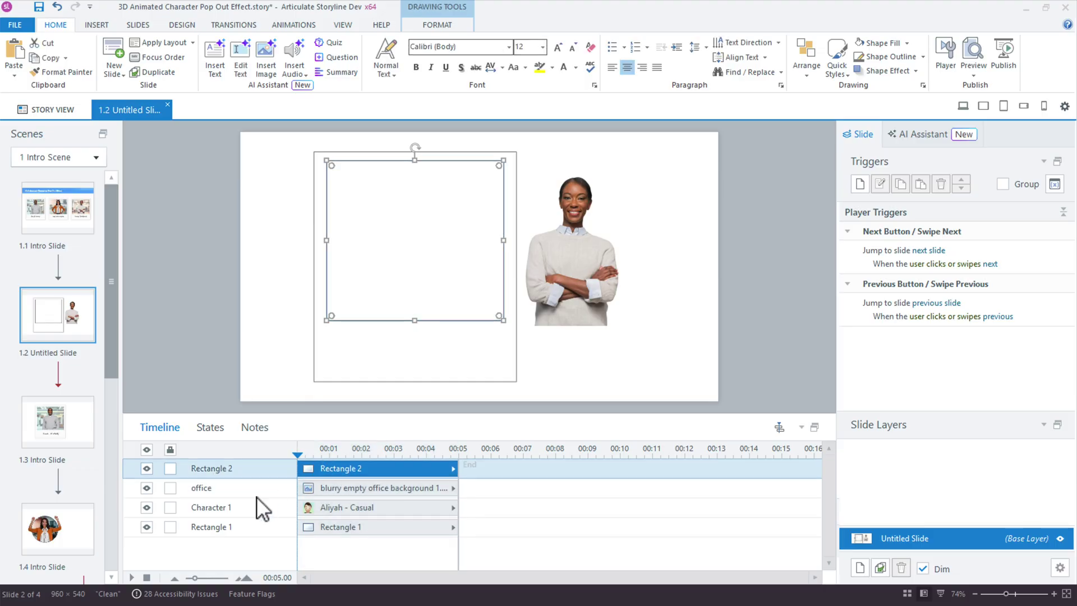
double_click(219, 473)
text(Cov)
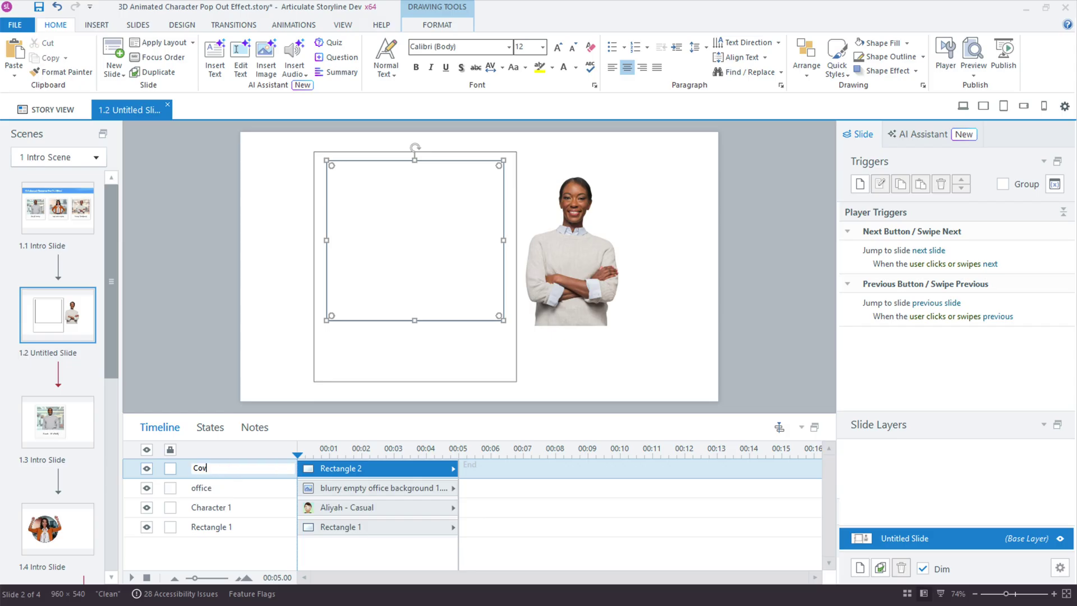
text(er)
key(Return)
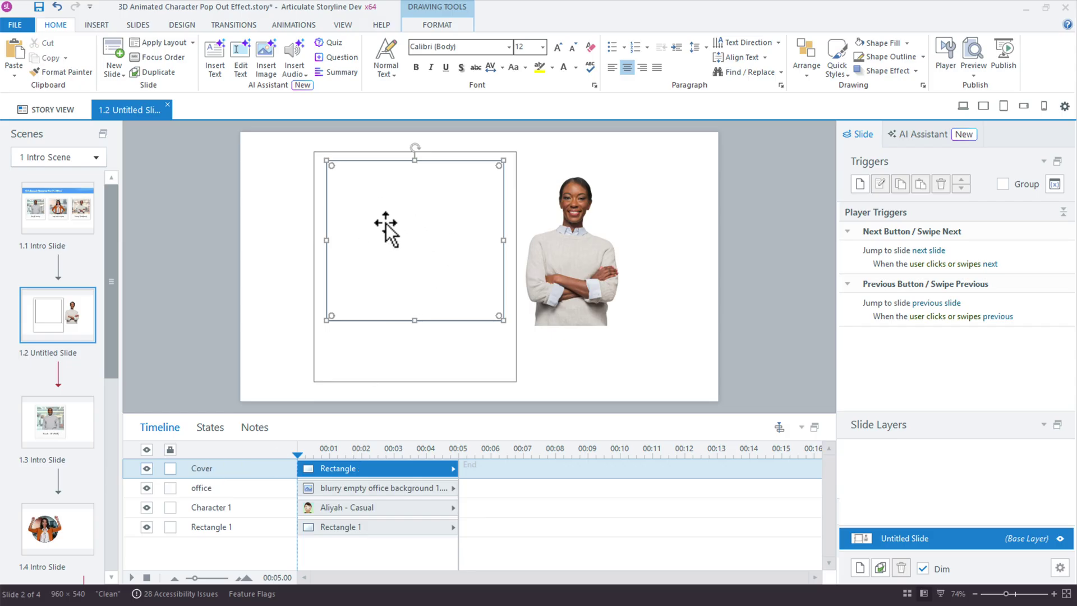
drag(380, 238, 515, 234)
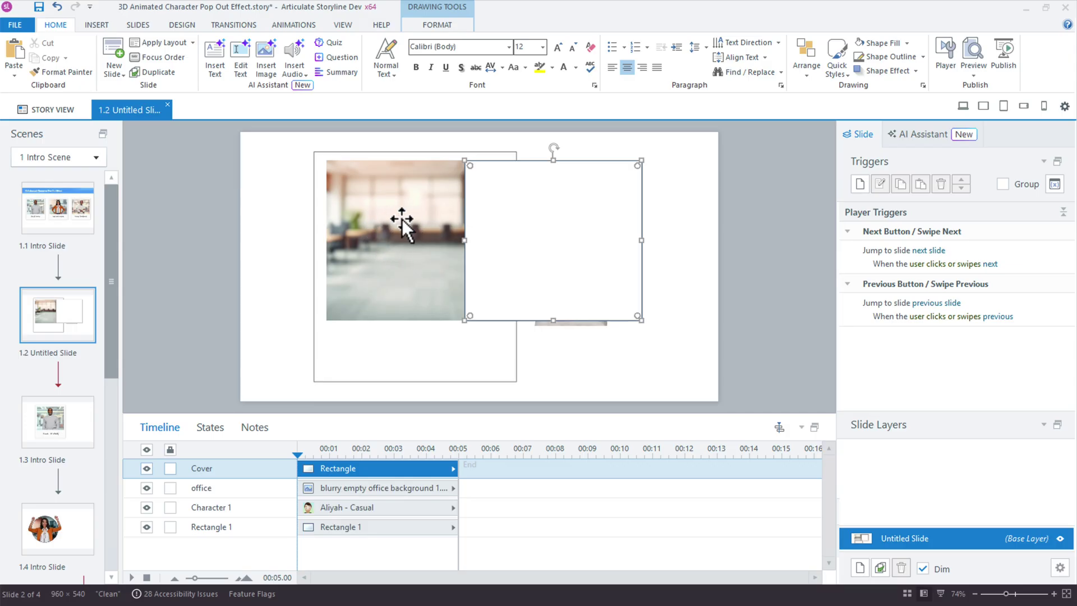
- Set the Cover rectangle to 57% transparency and position it over the character
right_click(502, 210)
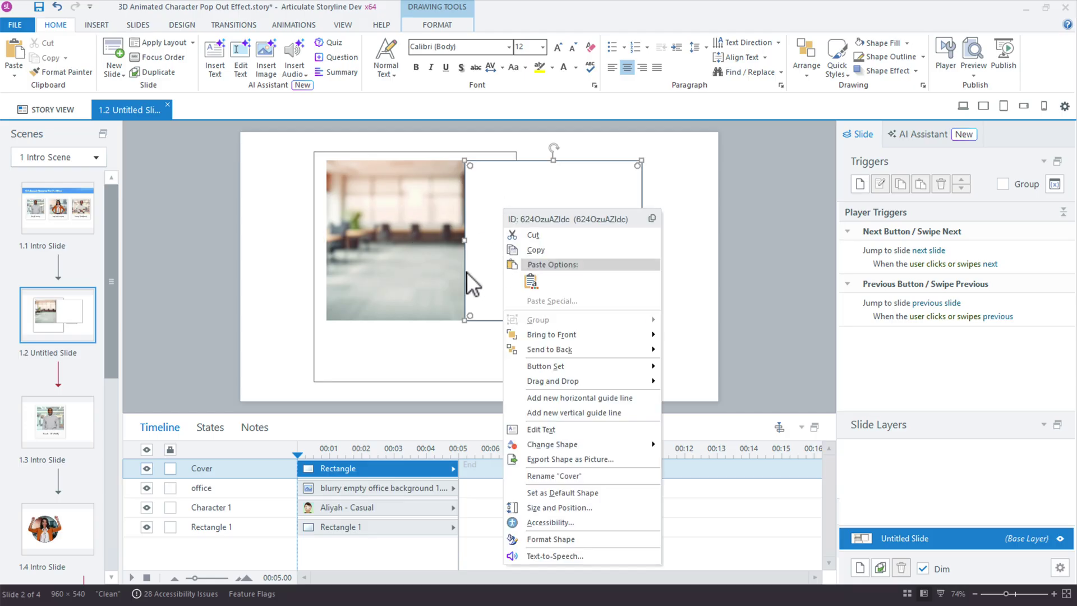
click(556, 539)
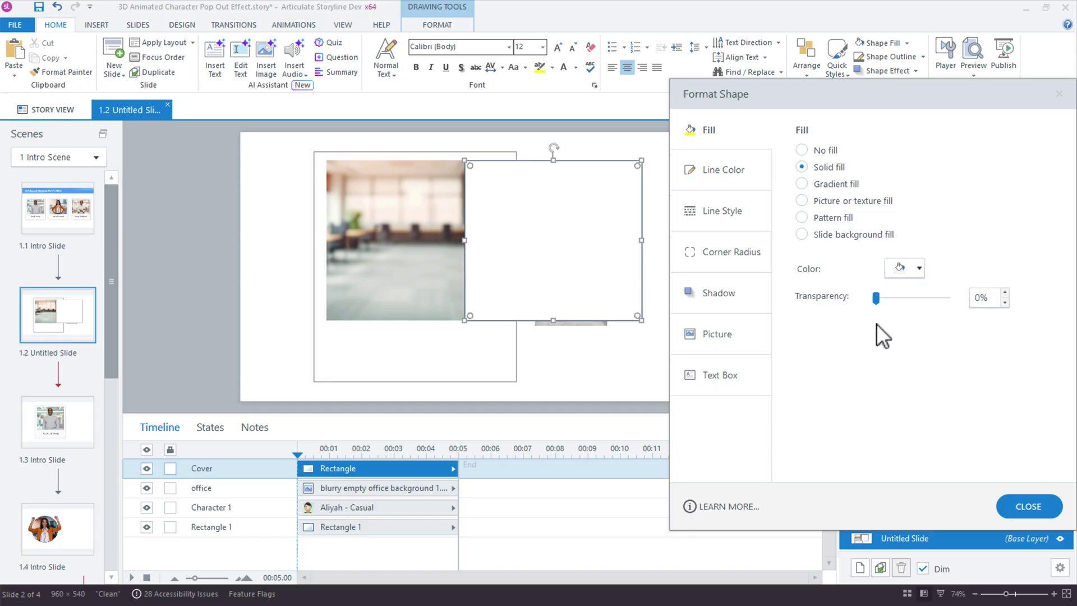
drag(876, 298, 916, 298)
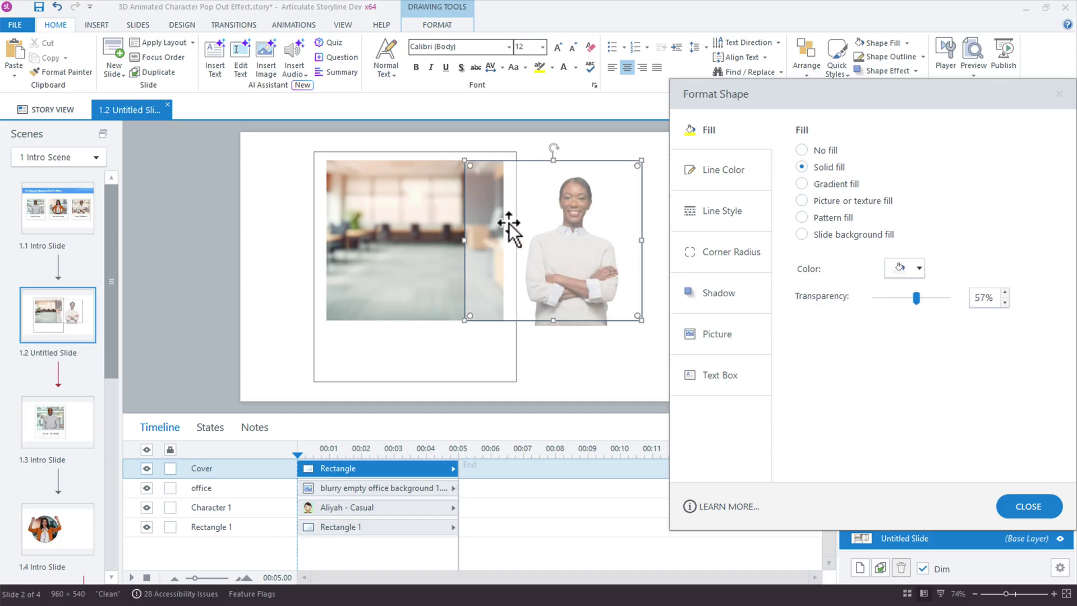
drag(510, 223, 416, 219)
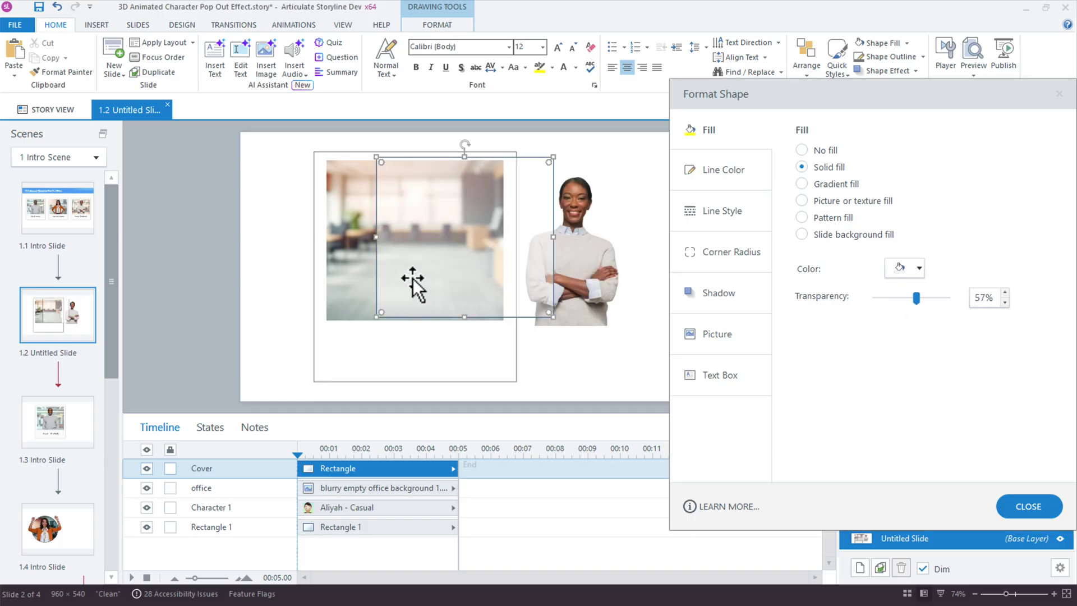
drag(413, 280, 523, 276)
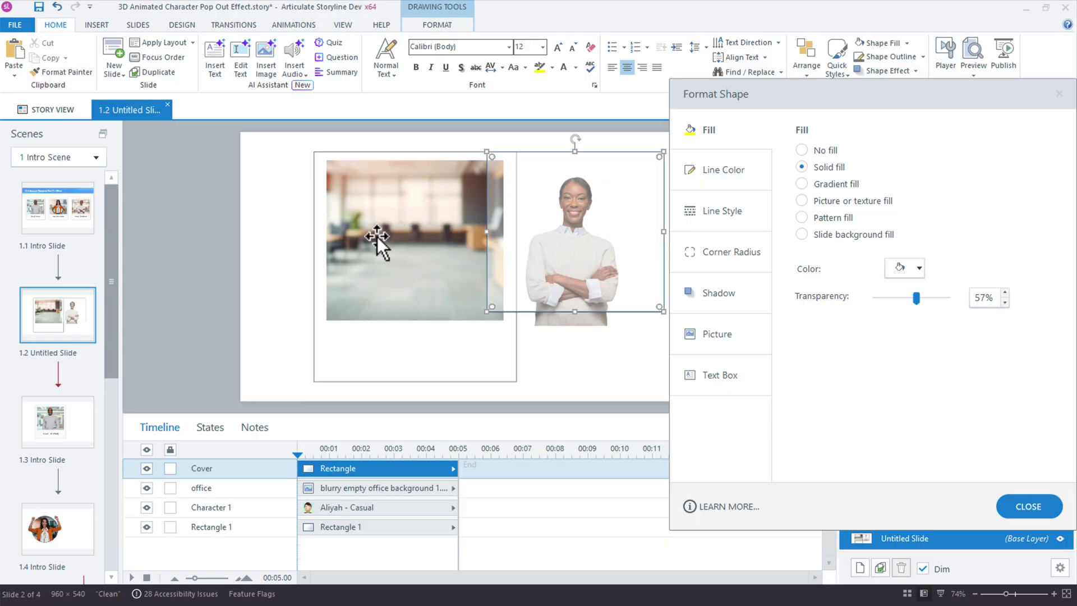
- Apply the Inside Center shadow preset to the blurry office photo
click(376, 234)
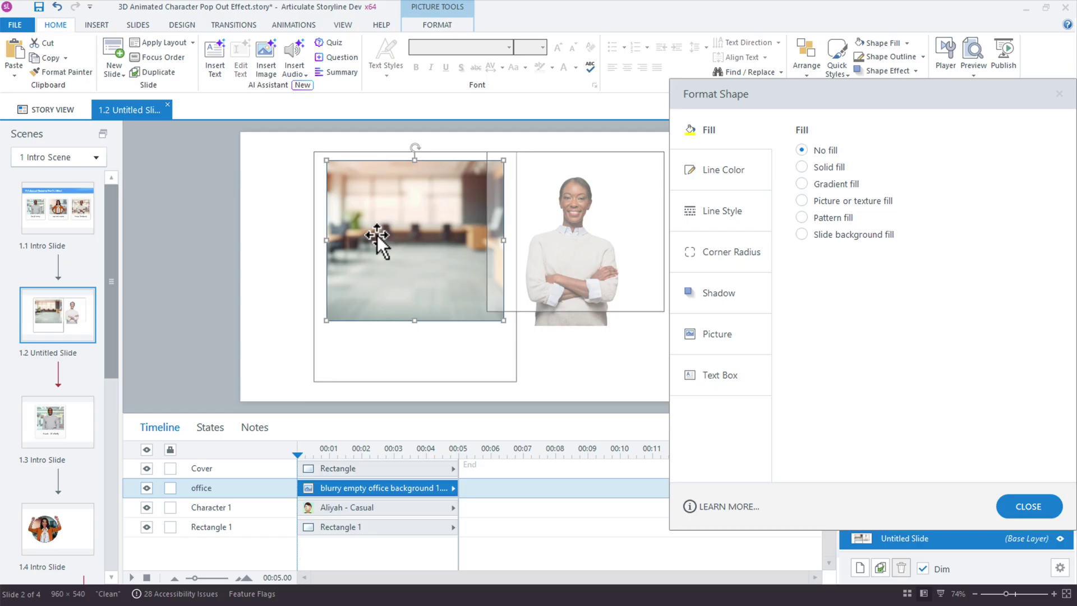
click(434, 20)
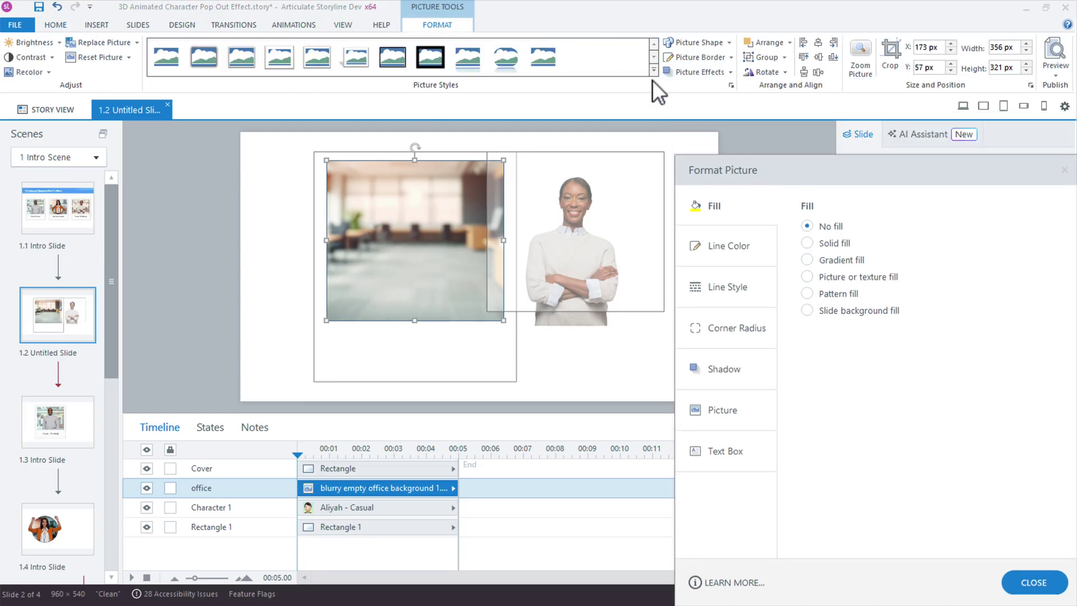
click(697, 74)
mouse_move(706, 95)
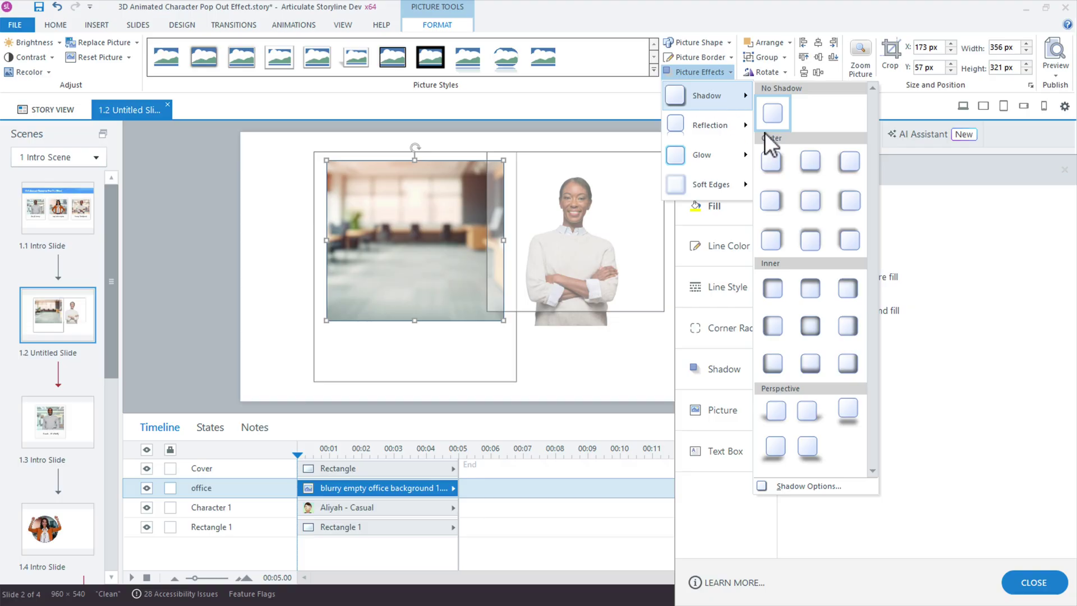
click(810, 328)
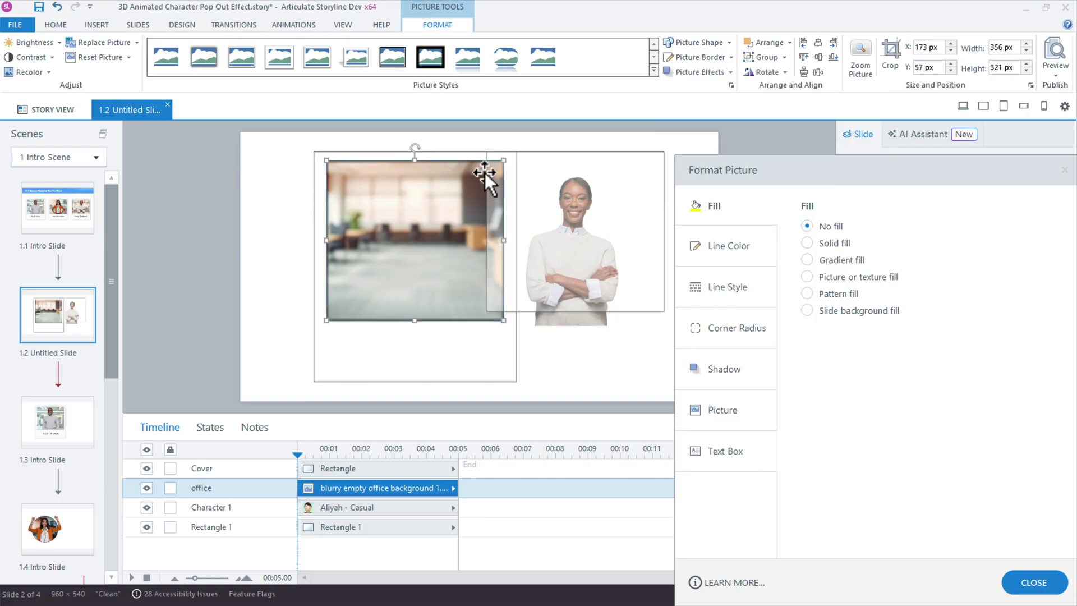
click(278, 280)
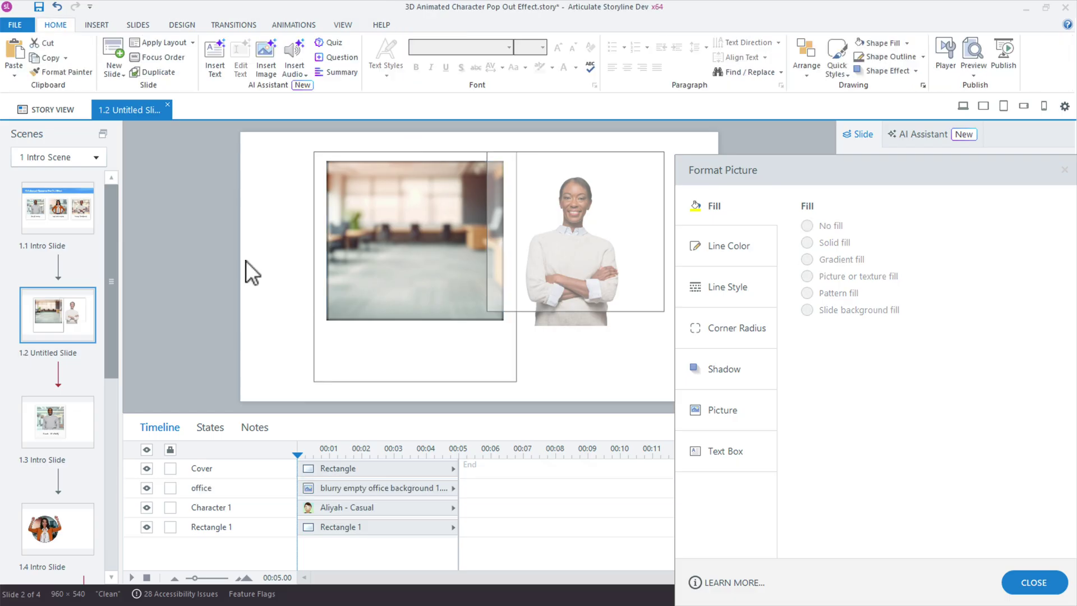
- Move the Cover rectangle back over the office photo and remove its outline
drag(530, 192, 377, 194)
click(430, 30)
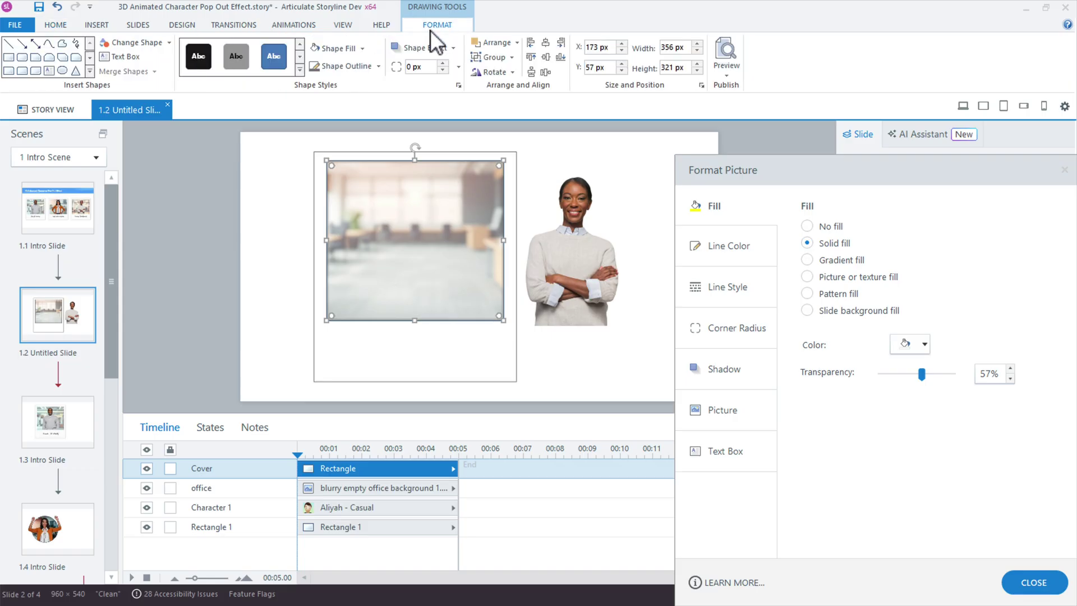
click(378, 67)
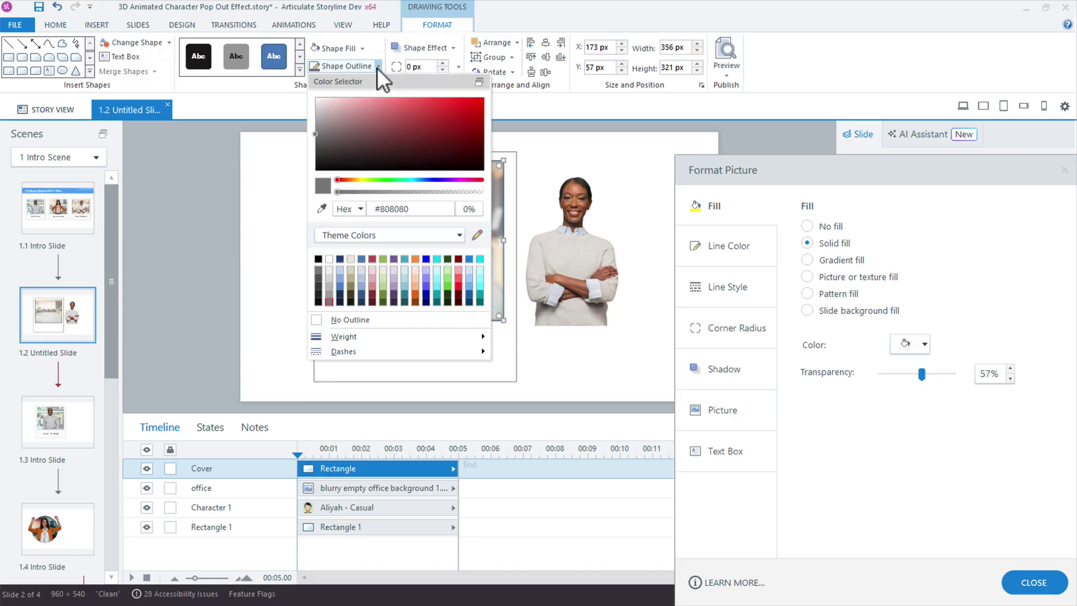
click(338, 322)
click(206, 317)
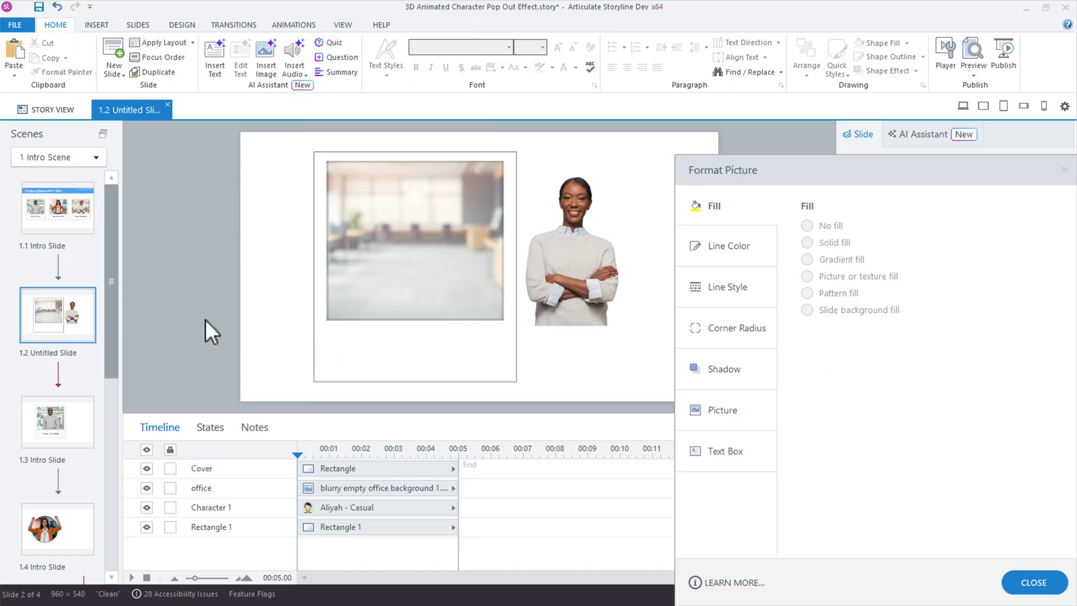
- Place the character on the office photo and stack Character 1 at the top of the timeline
drag(583, 290, 423, 286)
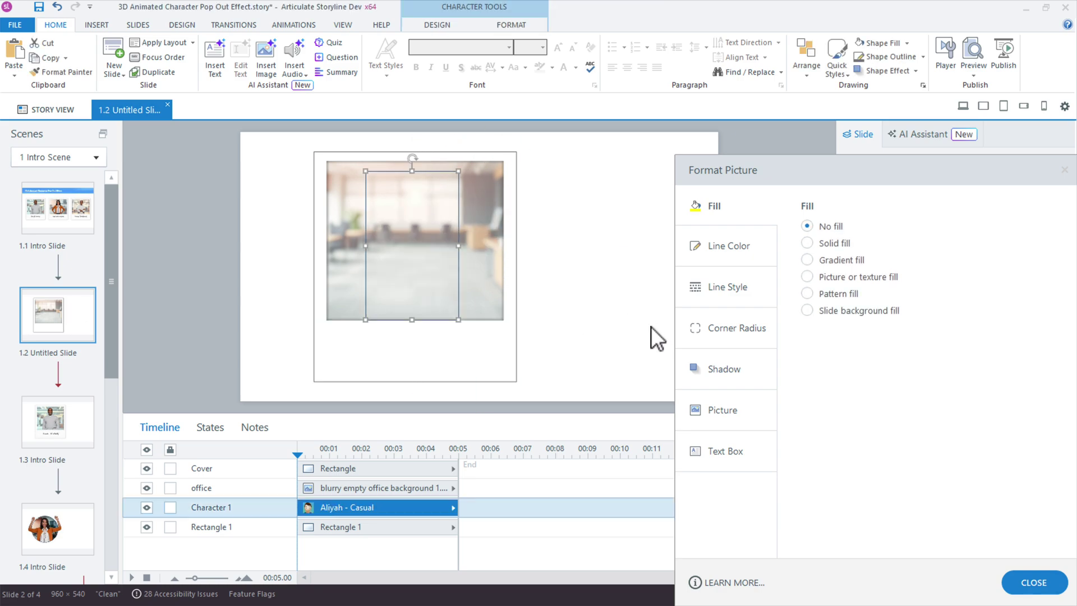
drag(329, 496, 307, 450)
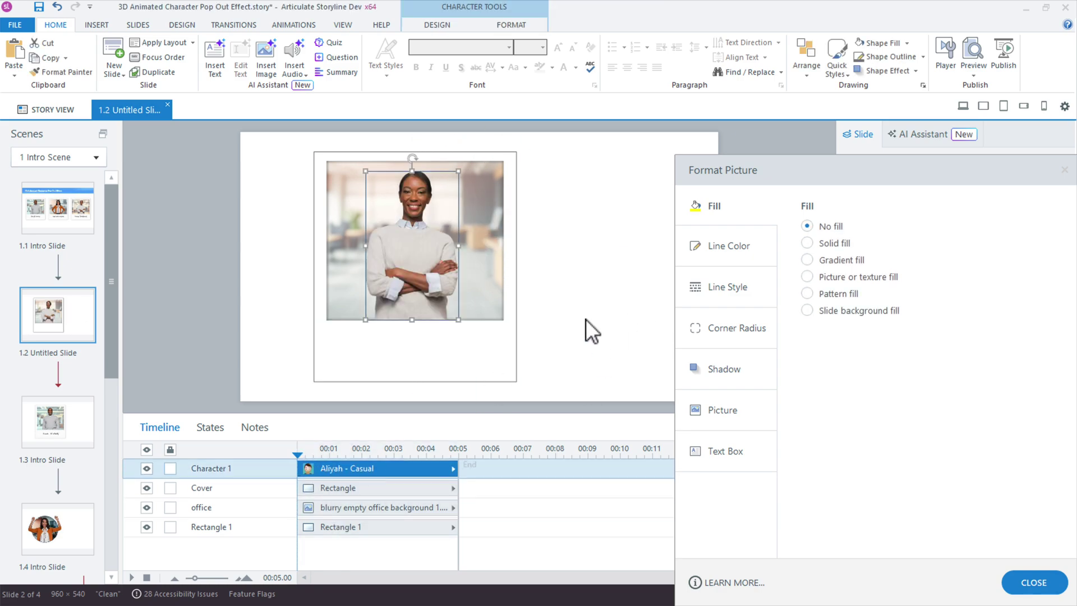
click(569, 301)
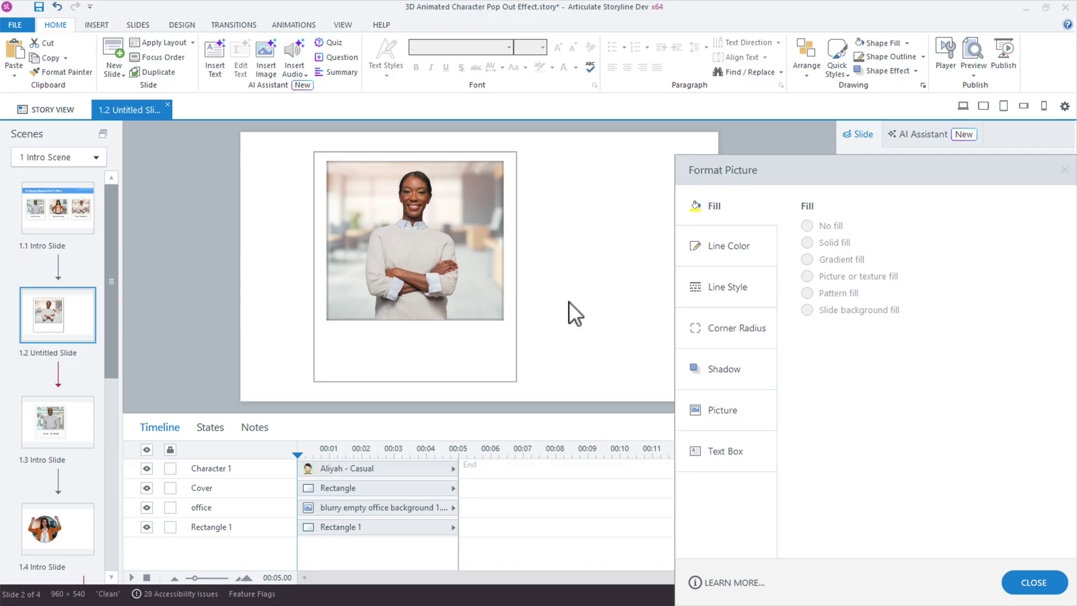
- Fill the white frame rectangle with an outlined-diamond pattern in a light-grey foreground colour
click(412, 360)
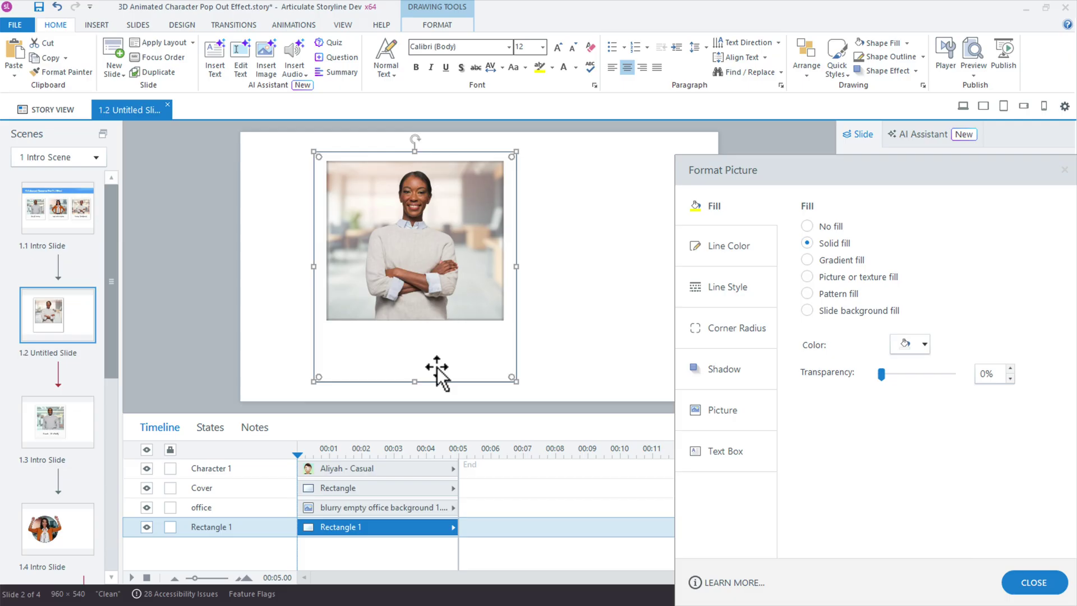
drag(805, 179, 687, 103)
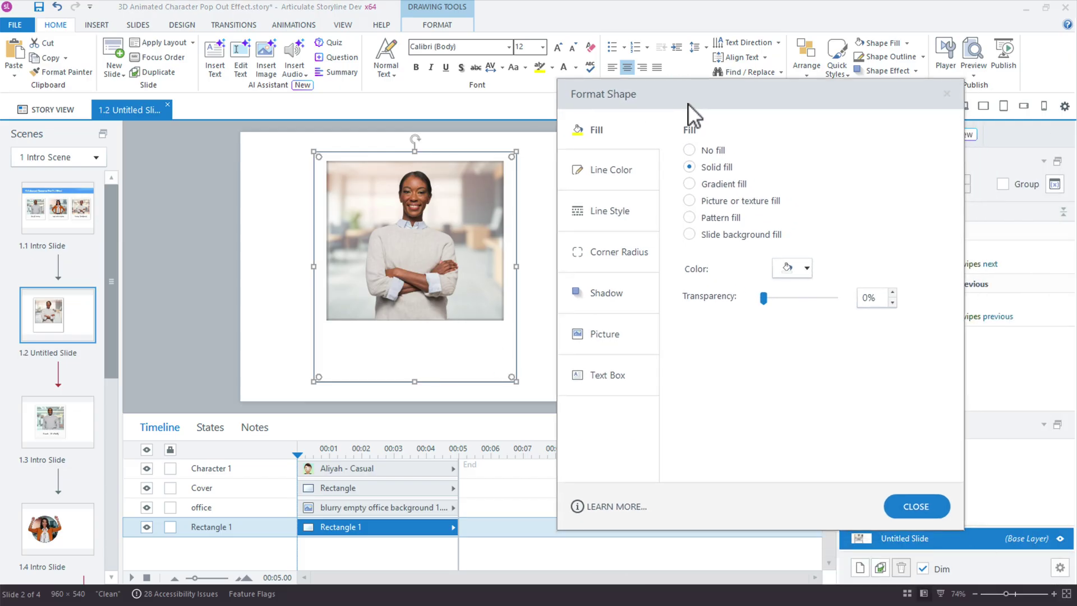
click(709, 217)
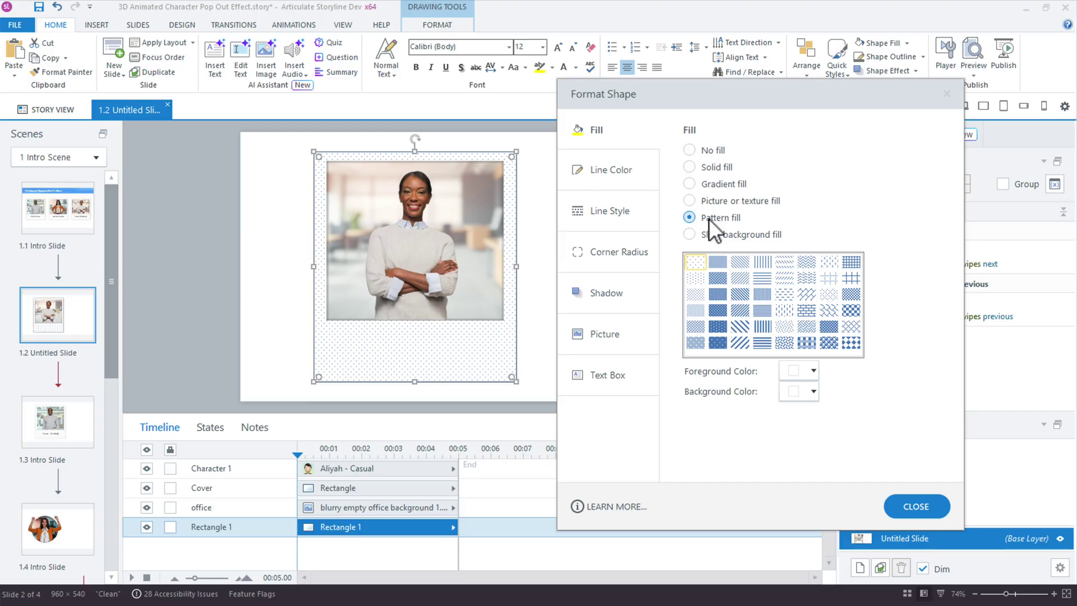
click(844, 324)
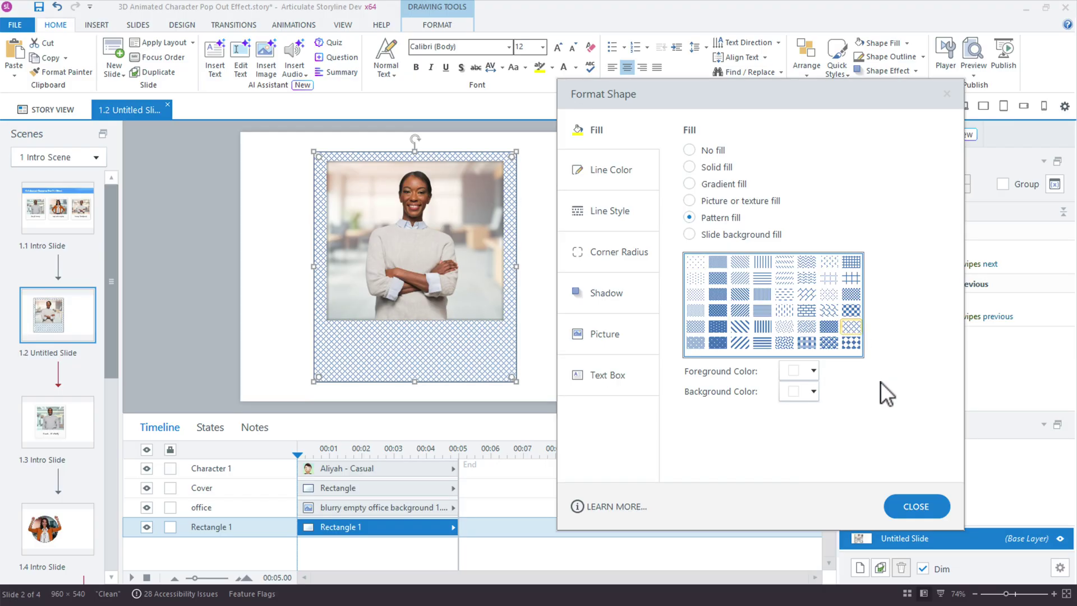
click(800, 375)
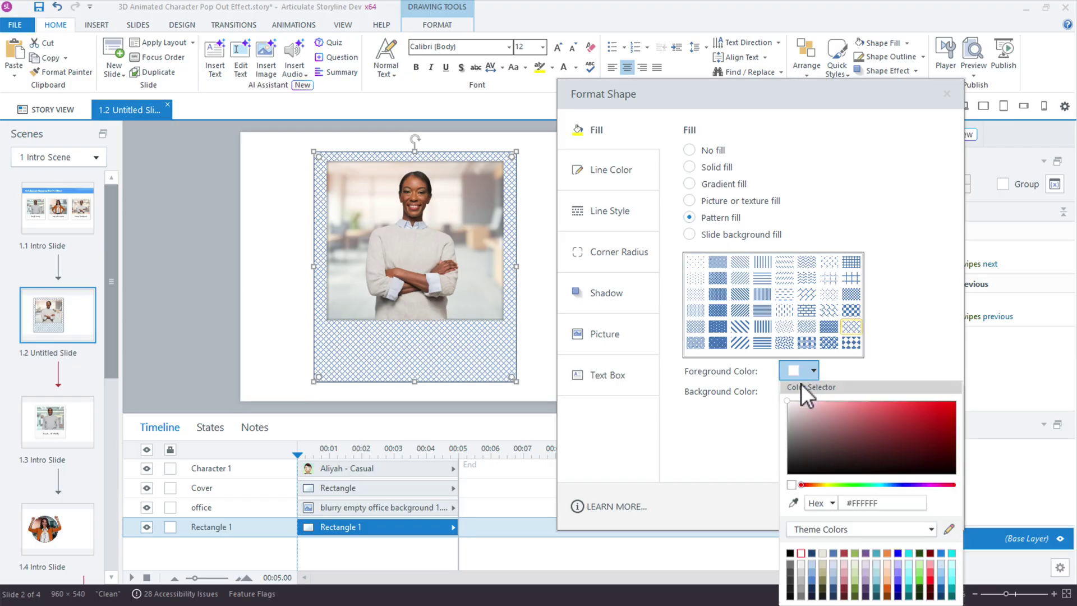
click(800, 565)
click(235, 363)
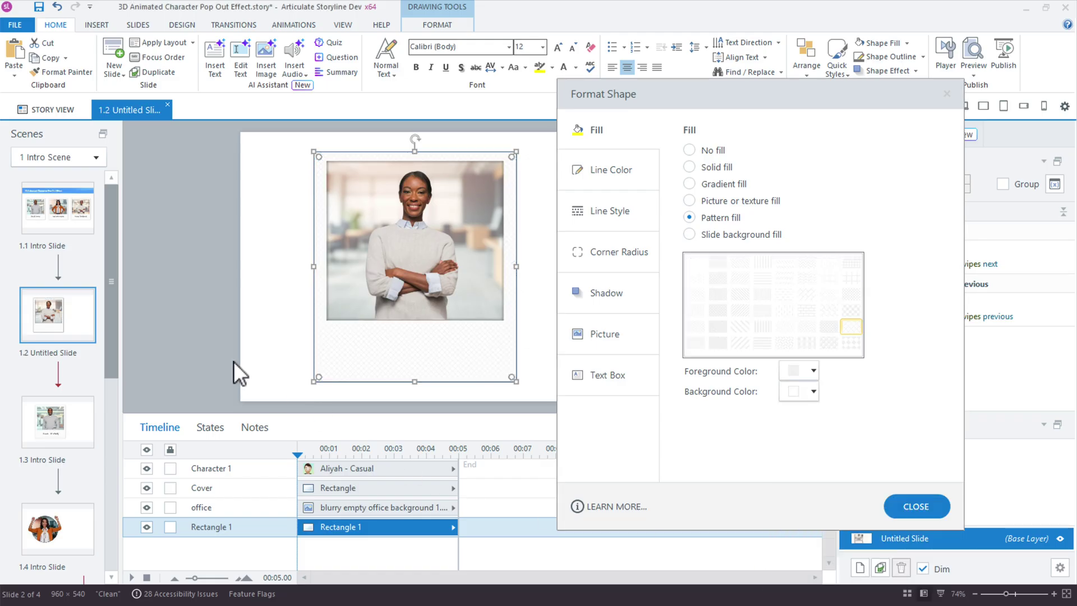
- Give the frame rectangle a grey shape outline
click(367, 376)
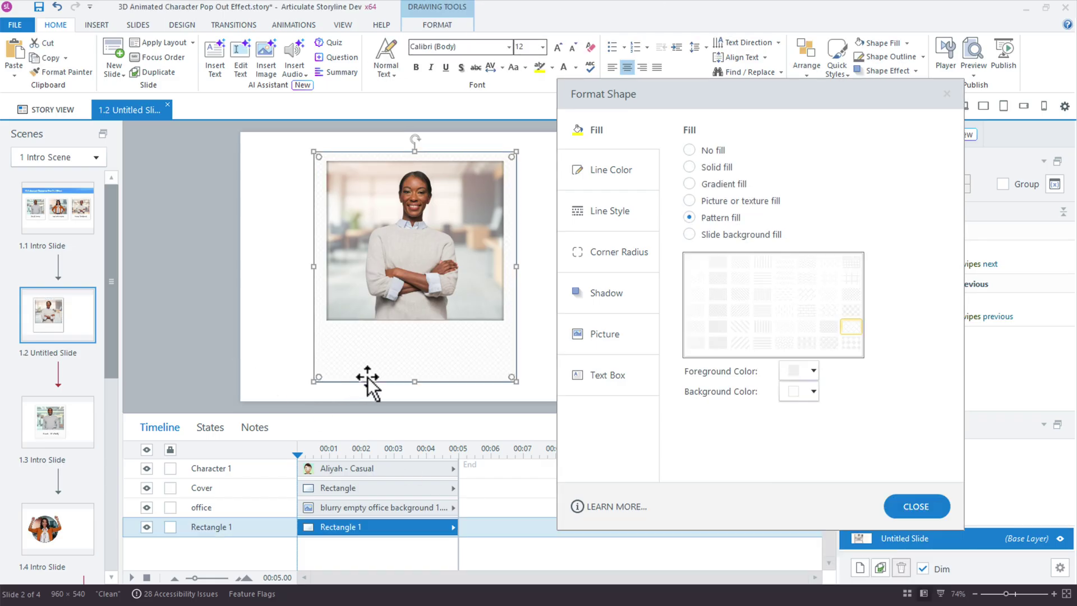
click(945, 94)
click(435, 25)
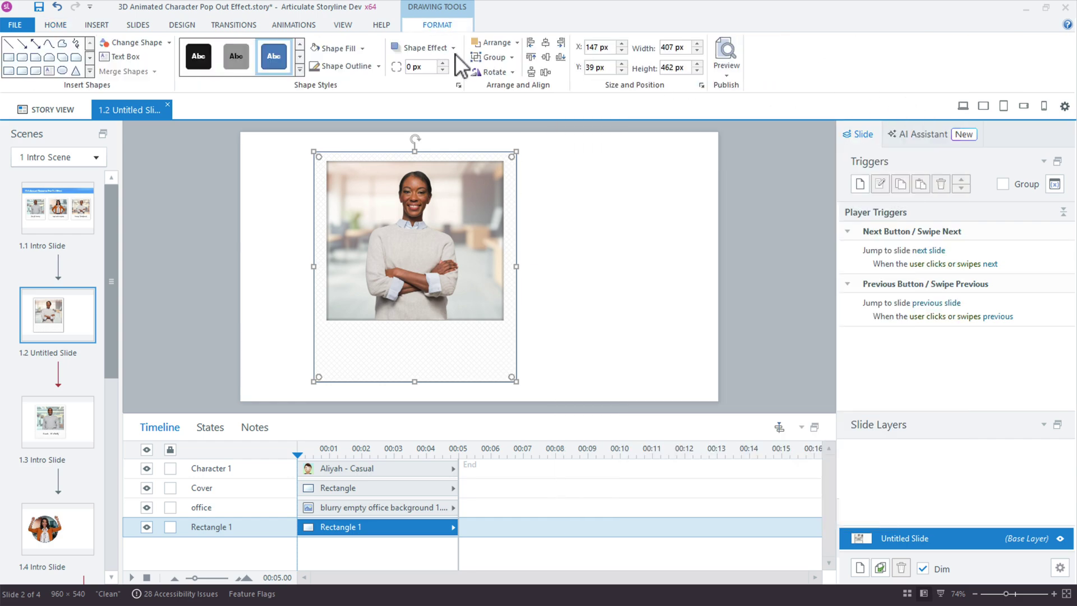
click(378, 66)
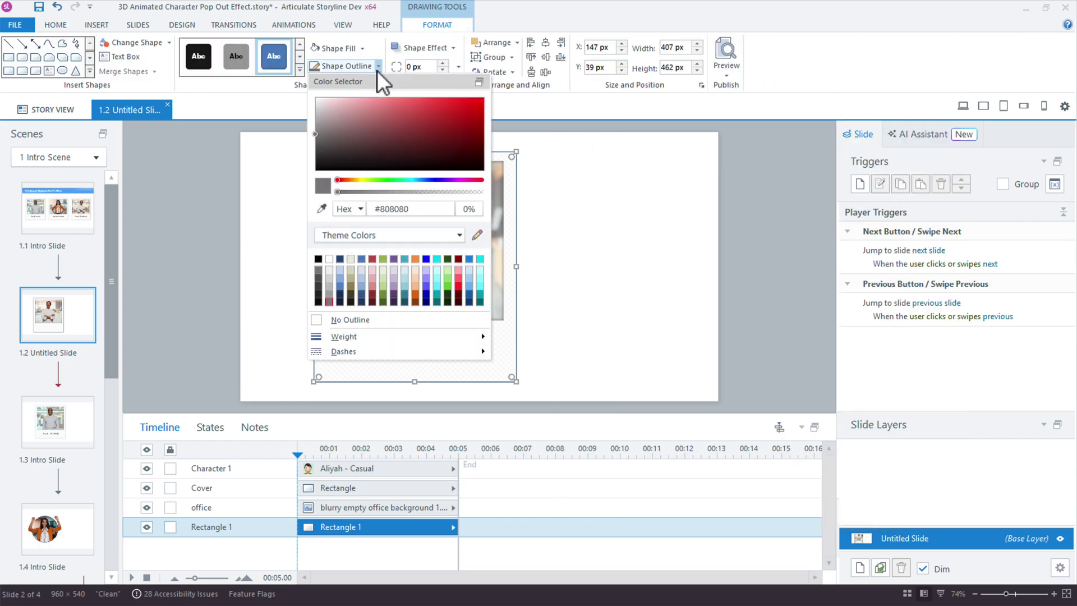
click(324, 288)
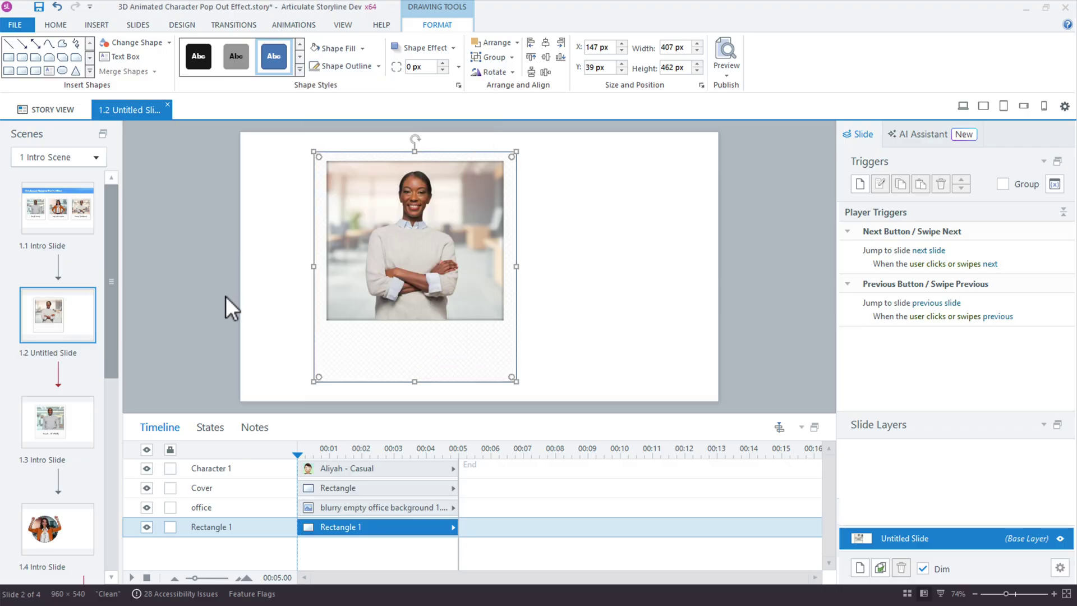
click(225, 296)
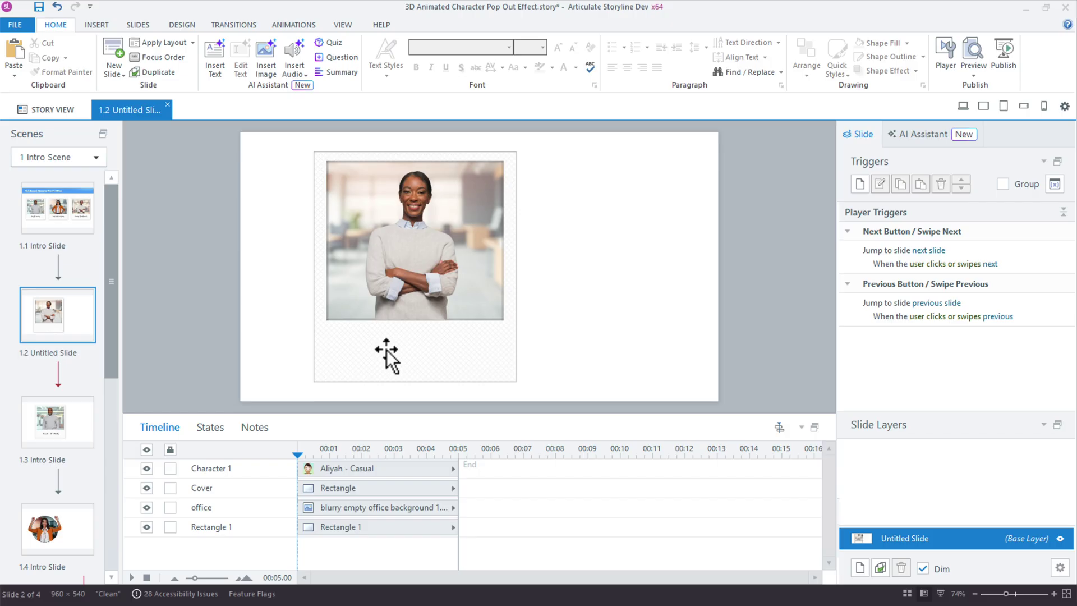
- Add a new Hover state to the character and show its Character Tools Design options
click(413, 253)
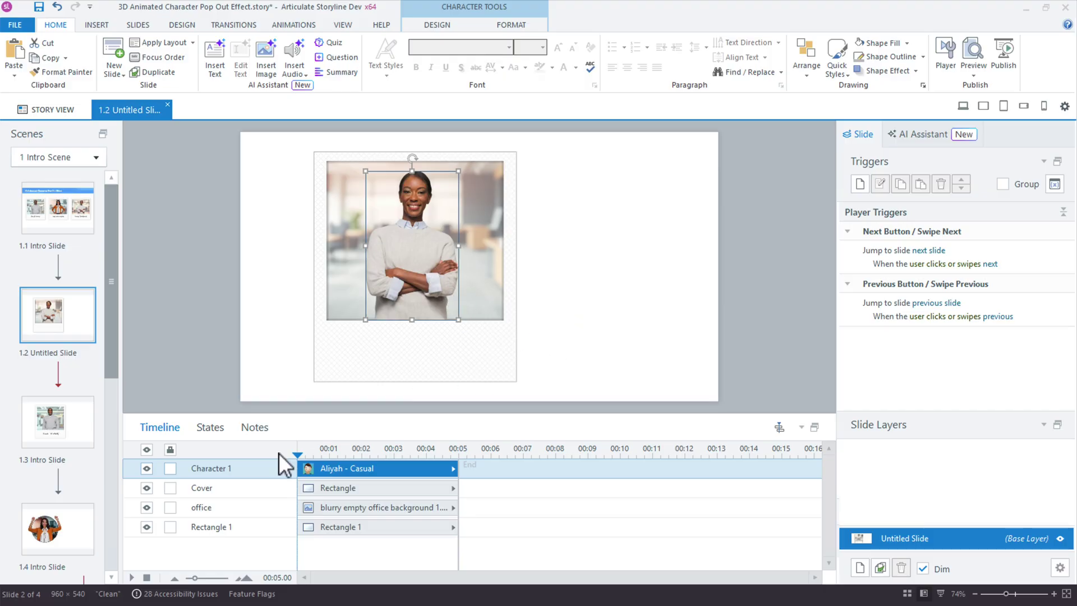
click(208, 427)
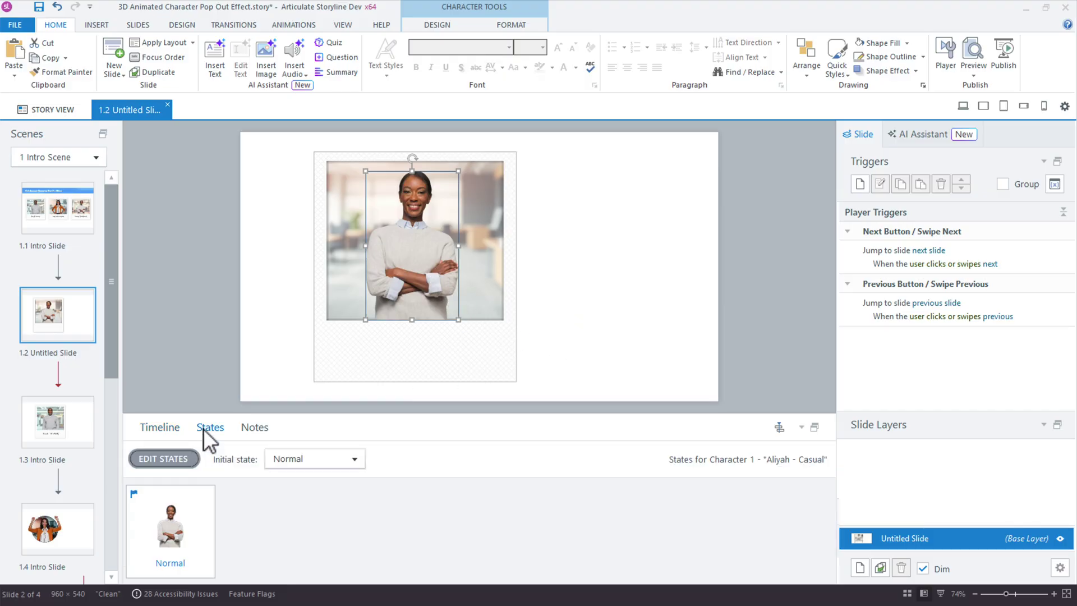
click(176, 460)
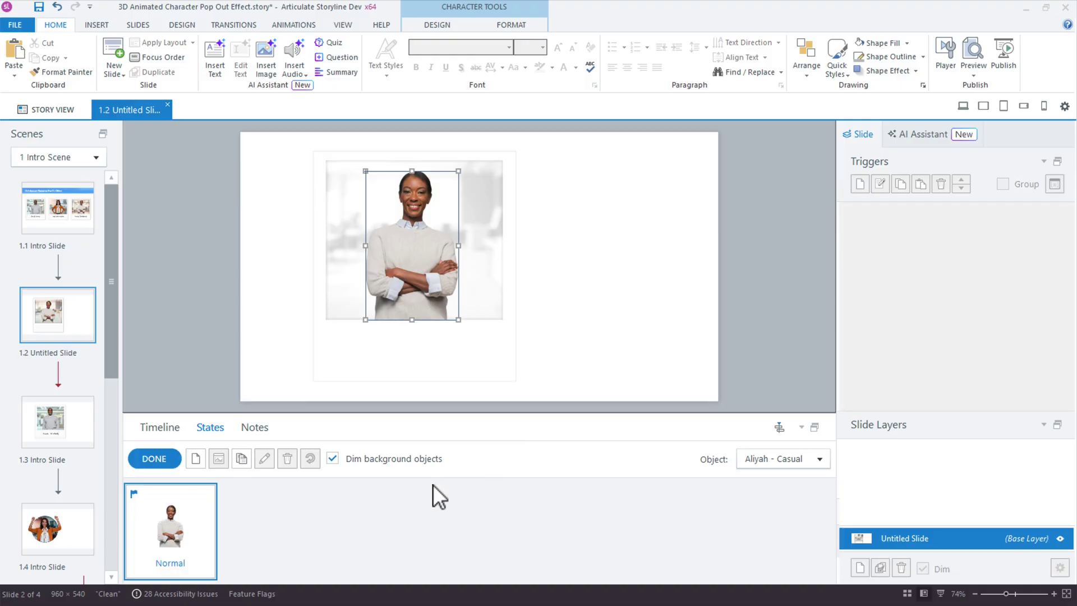
click(197, 461)
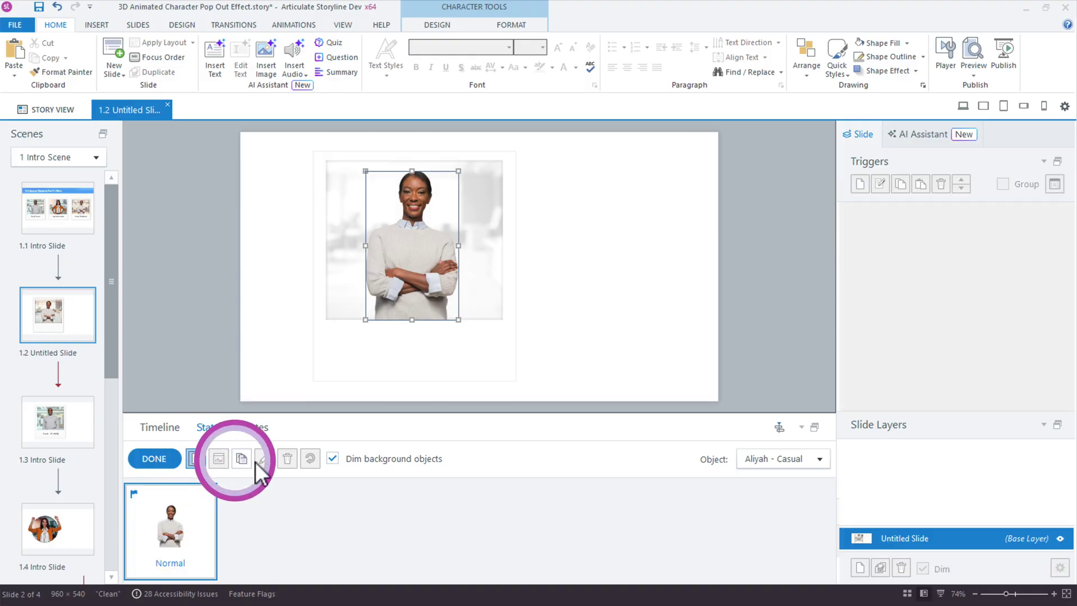
click(623, 300)
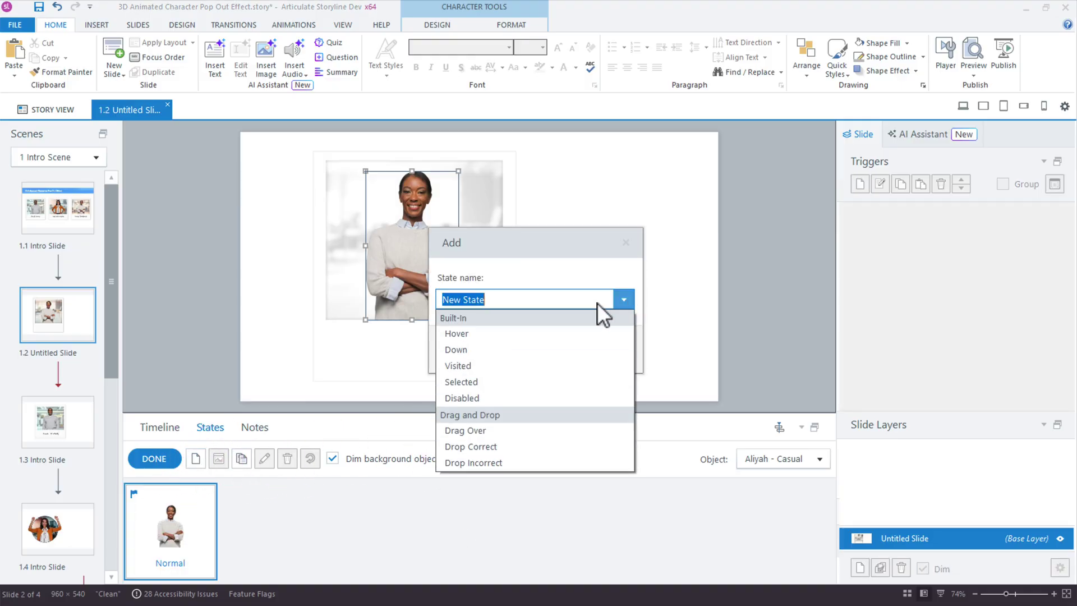
click(520, 339)
click(549, 354)
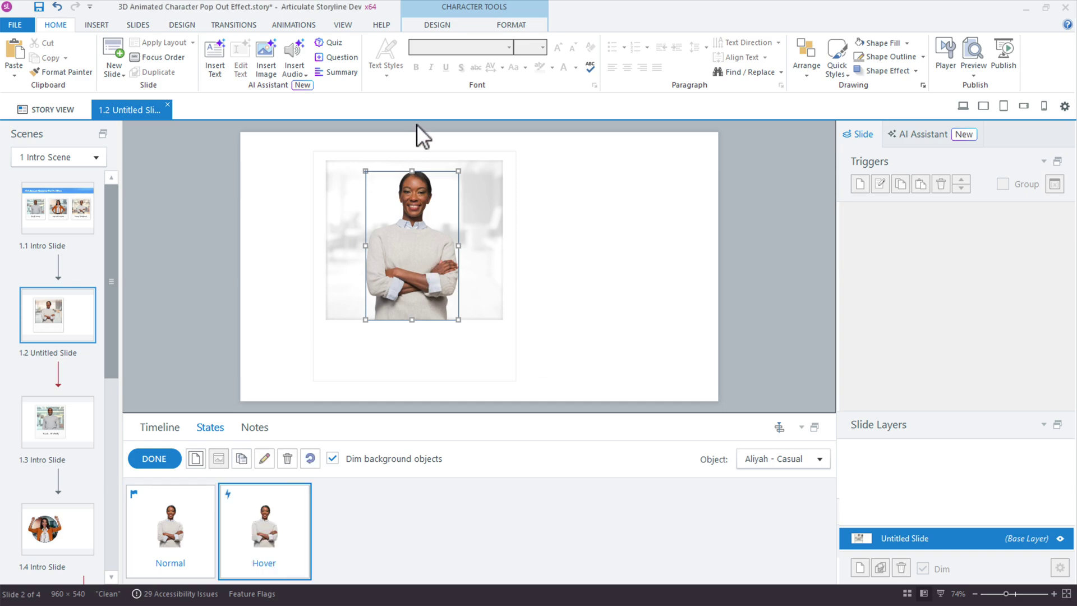
click(434, 26)
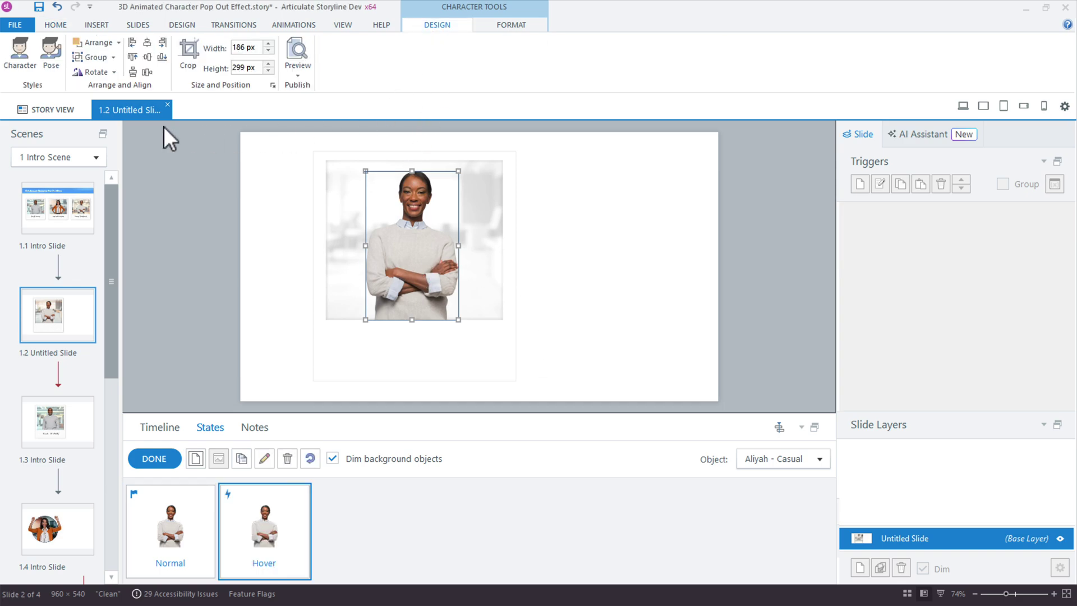
- Insert a Reacting-style, Positive-emotion raised-fist pose into the Hover state
click(51, 66)
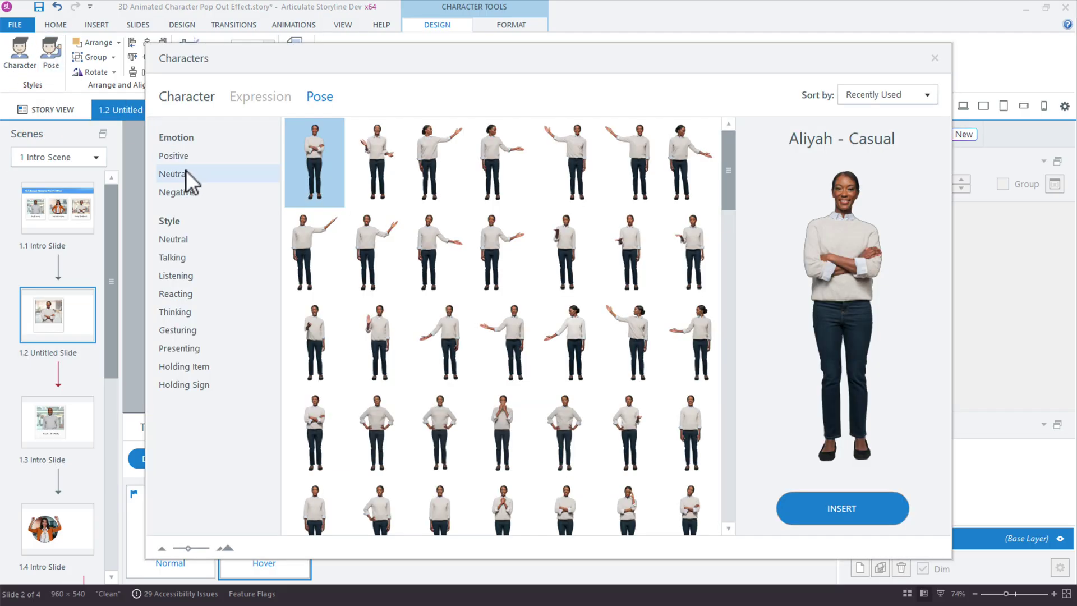
click(191, 294)
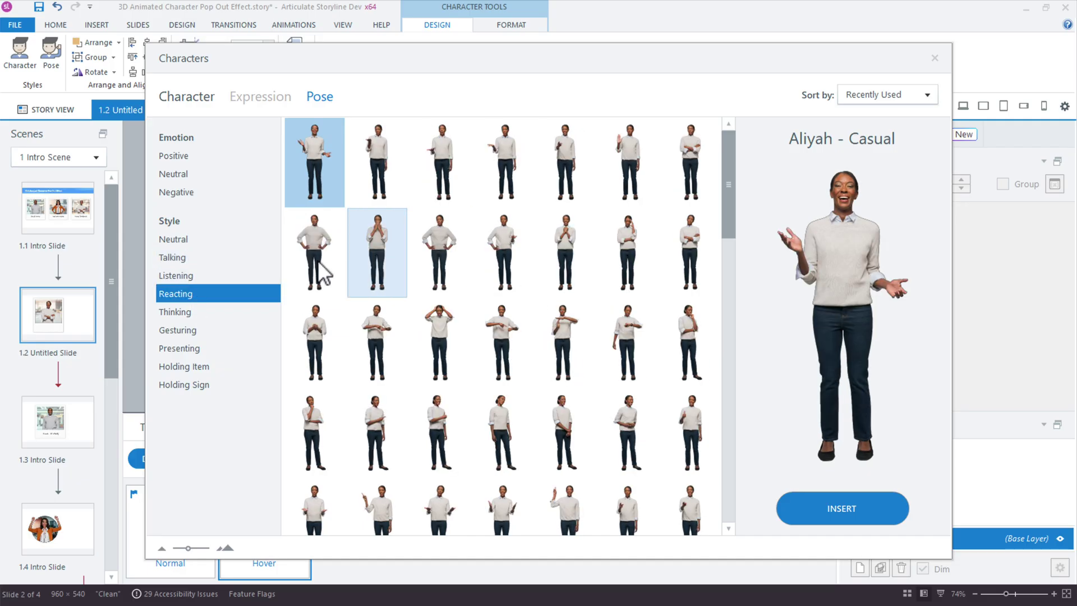
click(187, 157)
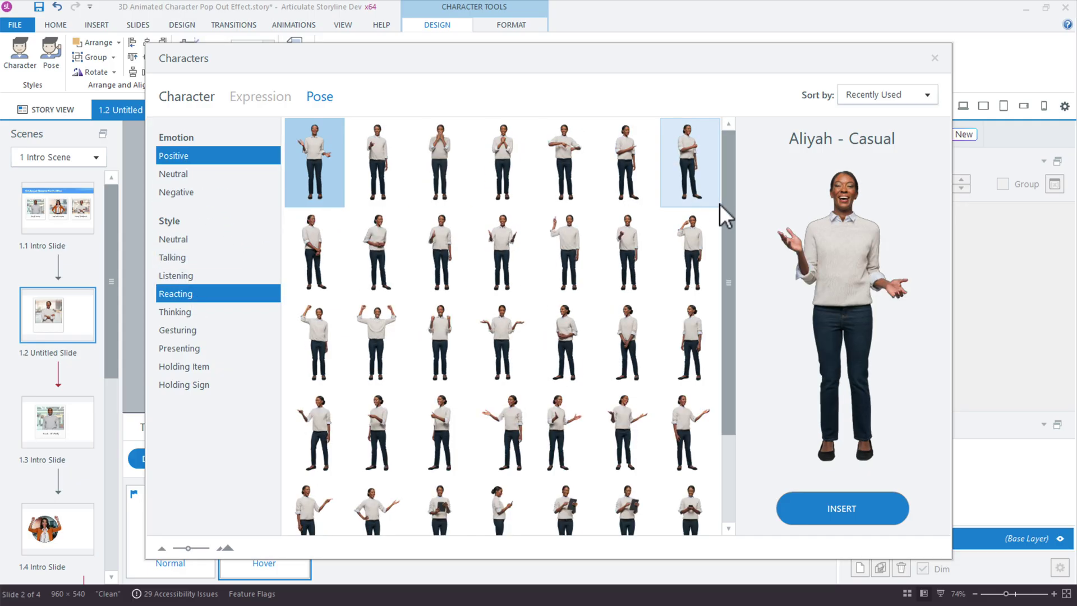
mouse_move(723, 212)
mouse_down()
mouse_move(741, 325)
mouse_move(735, 289)
mouse_up()
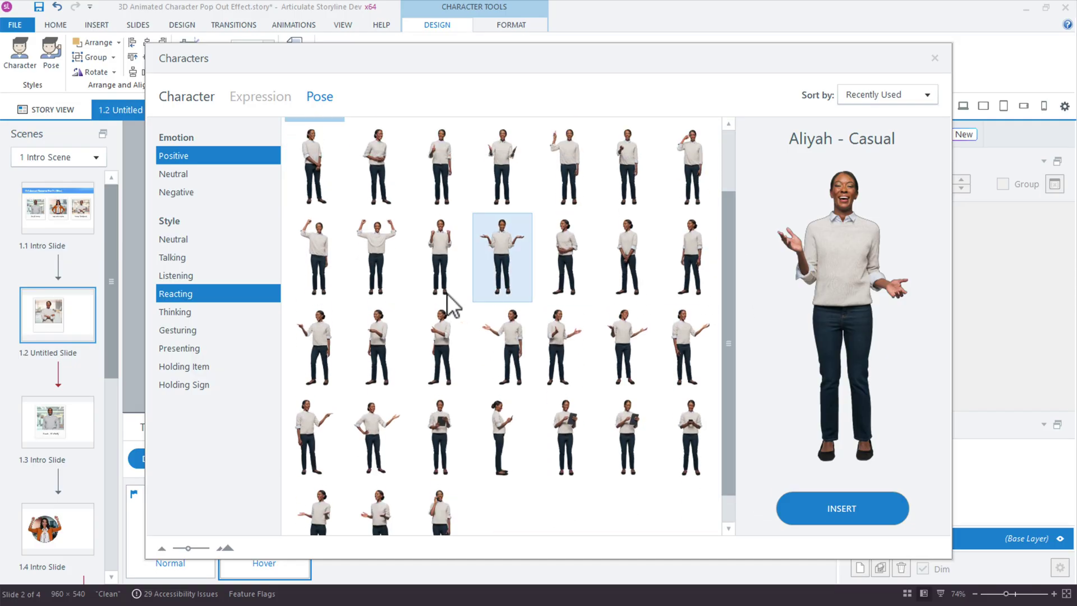
click(332, 263)
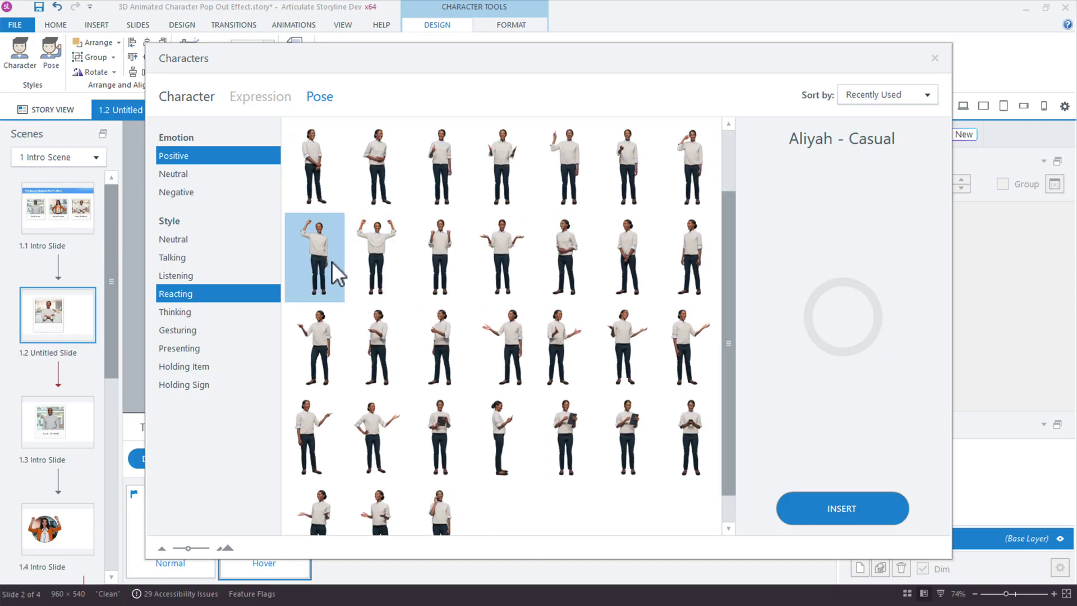
click(842, 506)
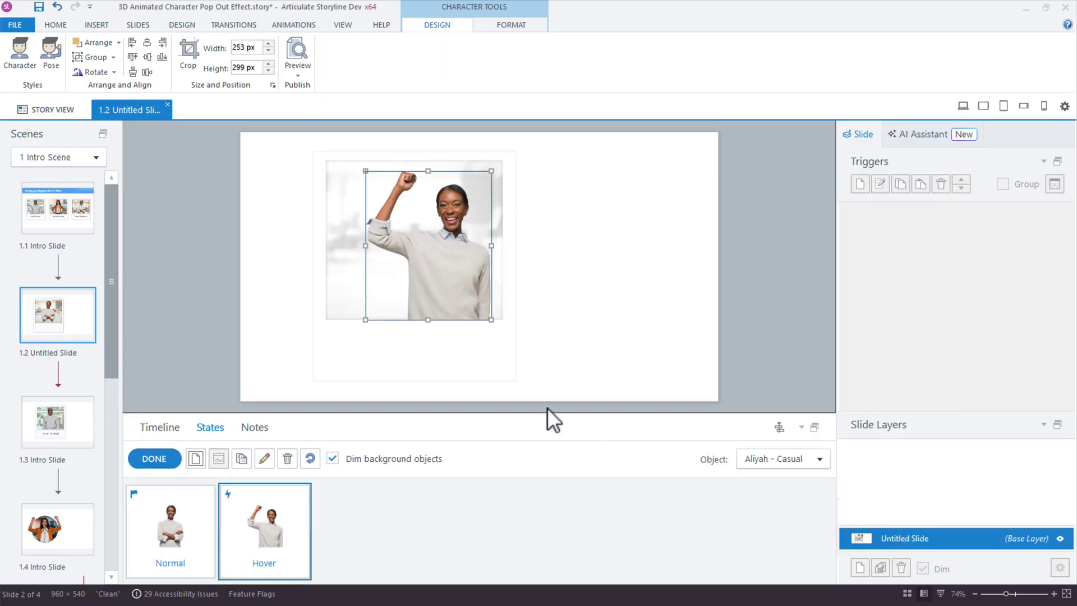
- Enlarge the Hover character to about 314×372 px and shift it up-left so the fist breaks above the frame, comparing against Normal
click(178, 532)
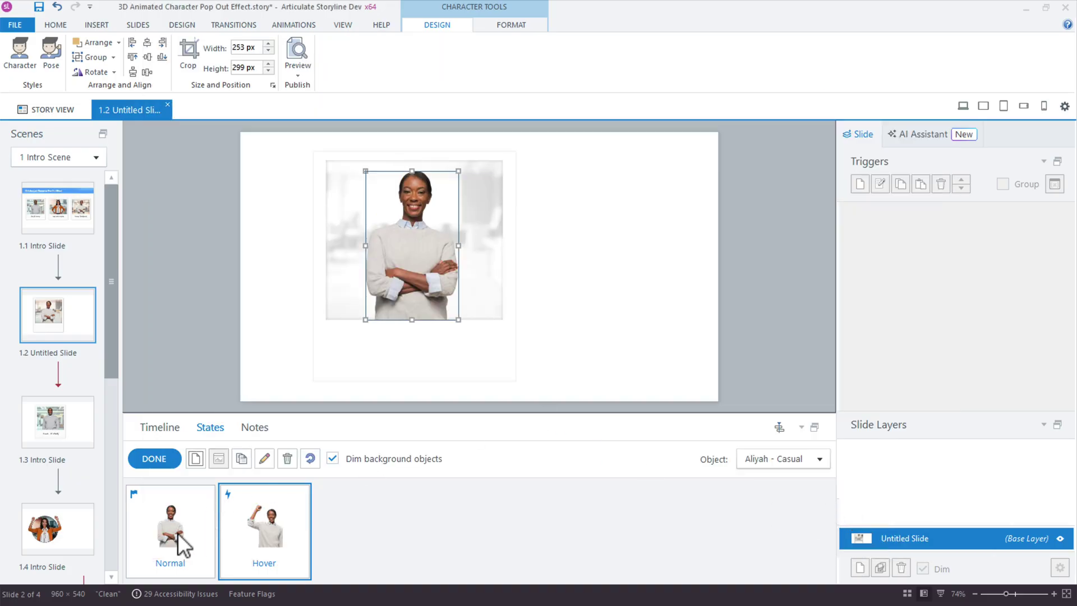
click(262, 539)
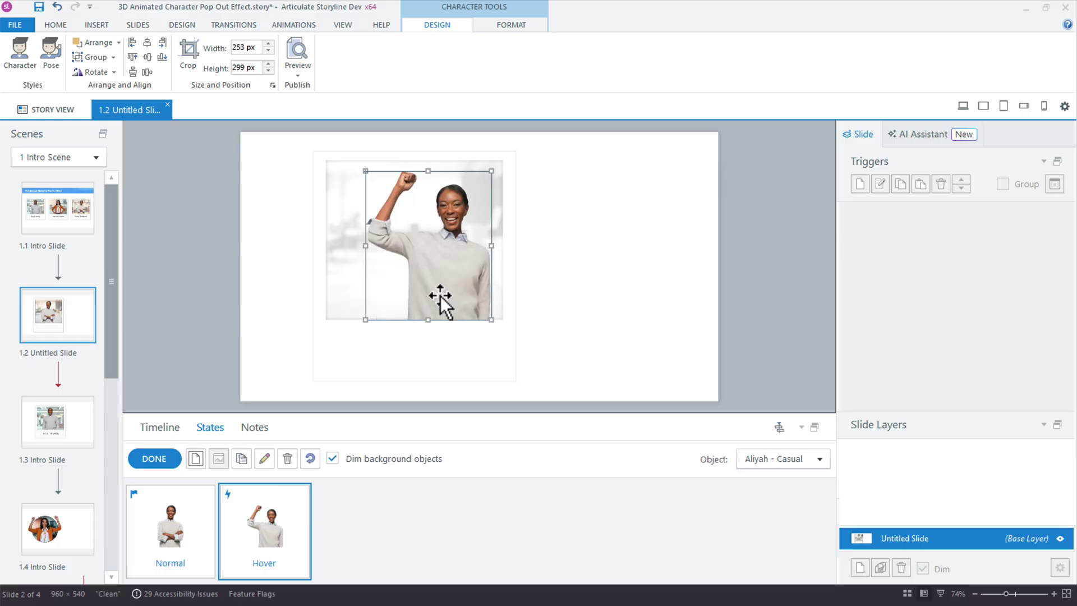
drag(438, 295, 408, 295)
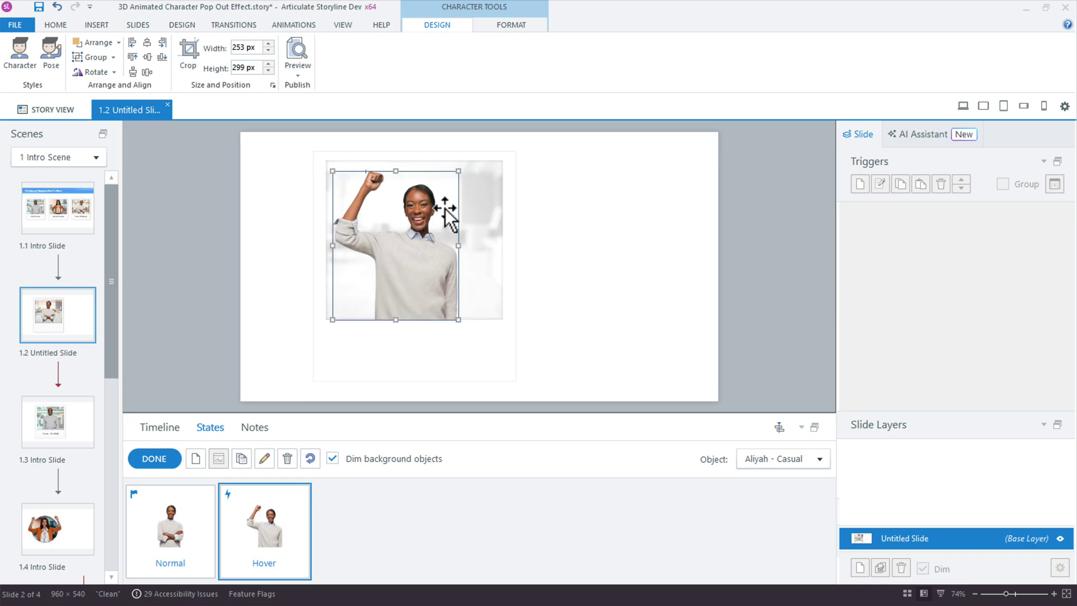
drag(459, 170, 489, 135)
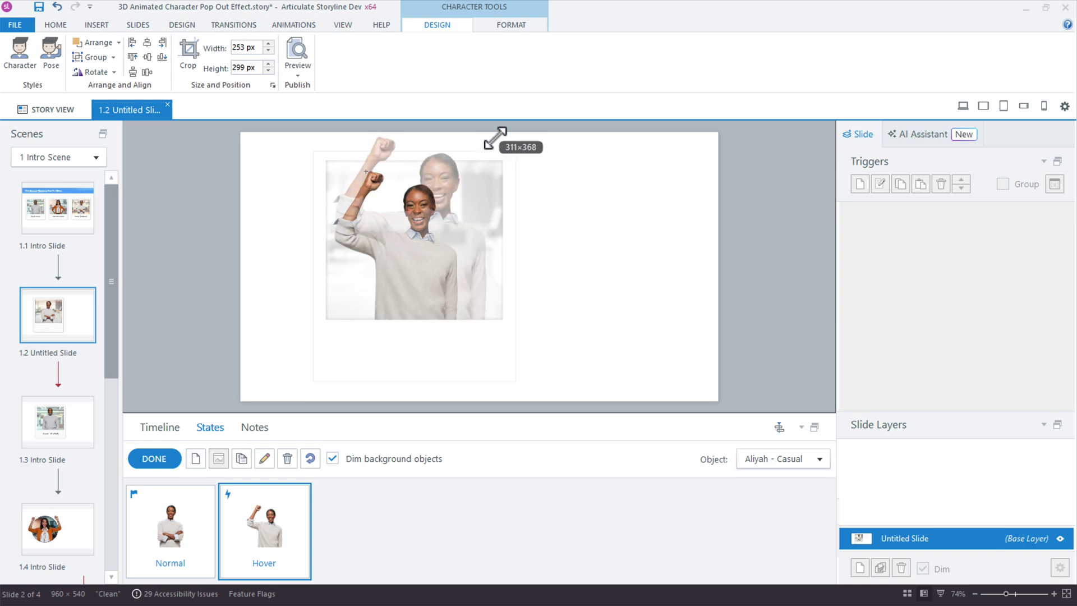
drag(446, 232, 429, 231)
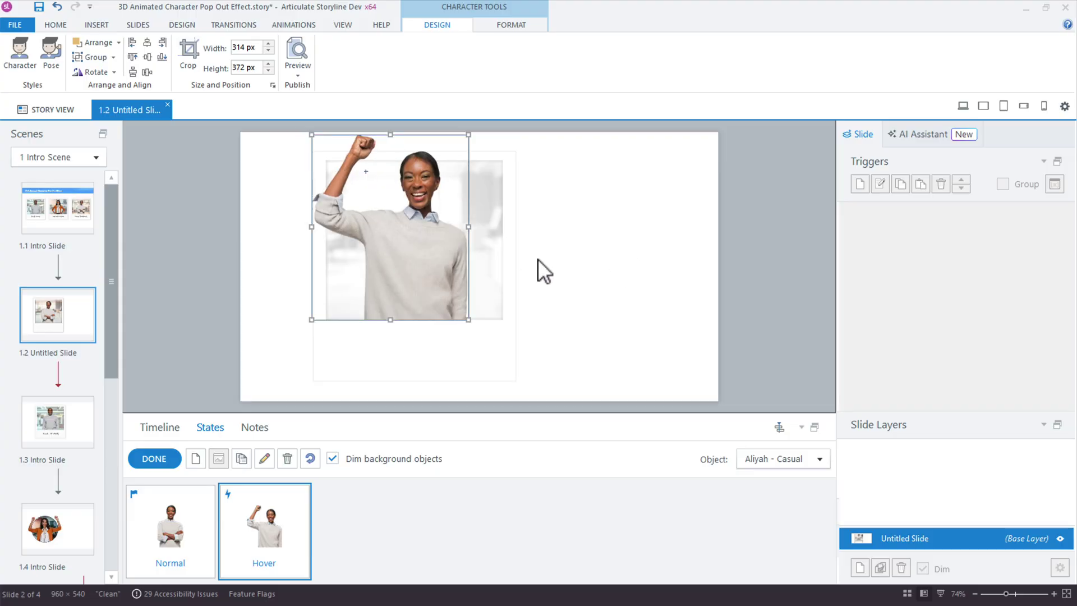
click(185, 542)
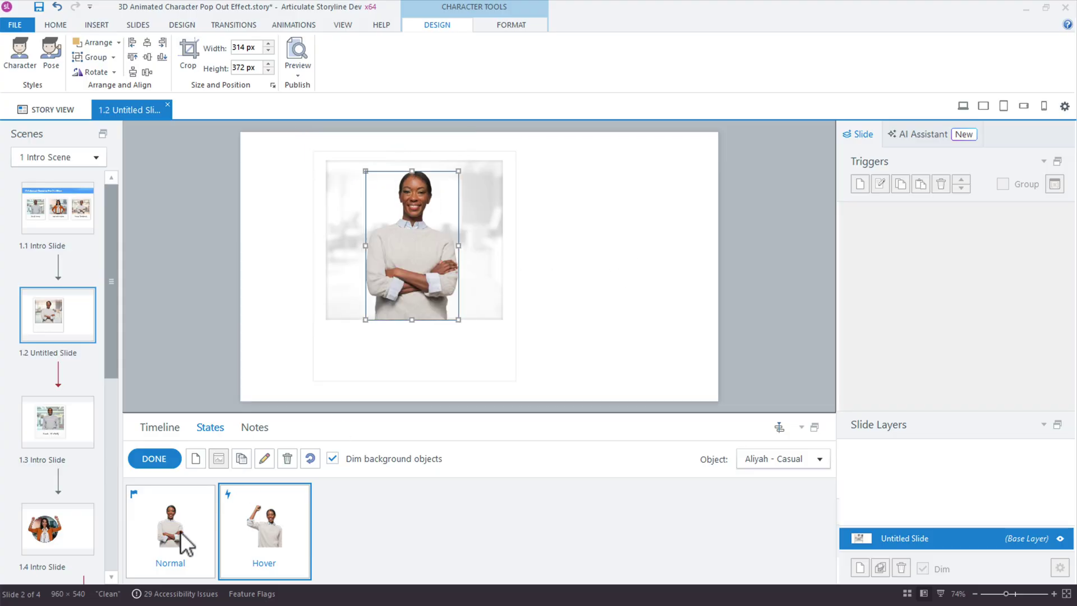
click(257, 534)
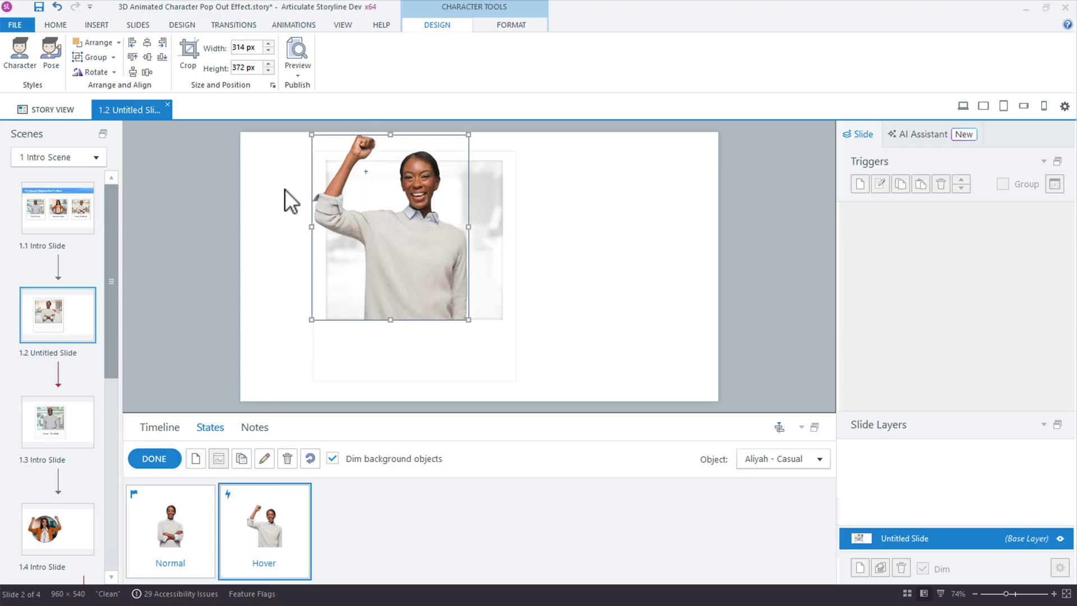
click(156, 460)
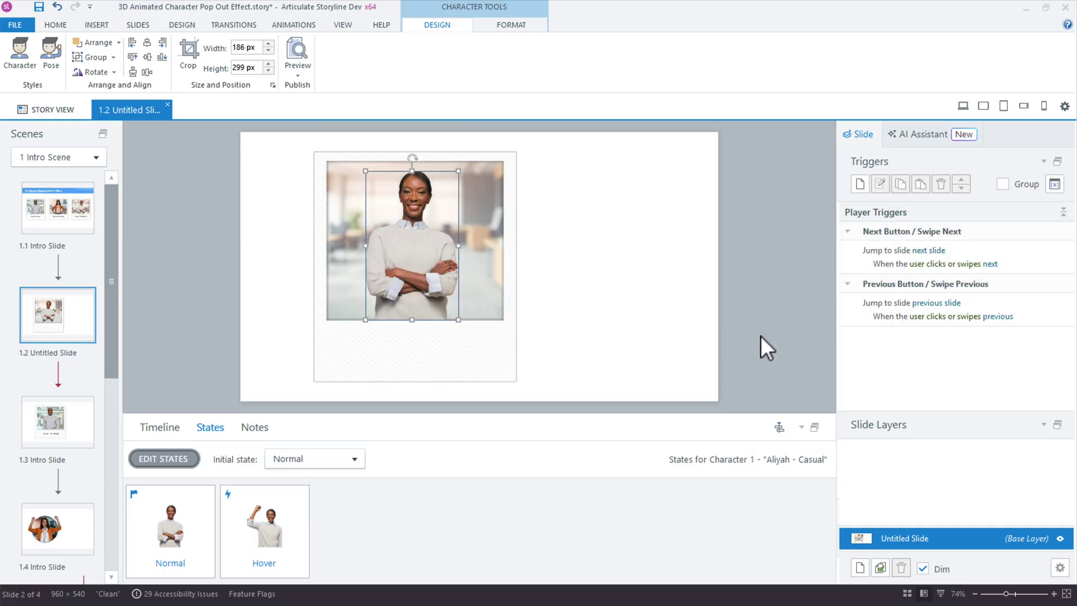
click(738, 320)
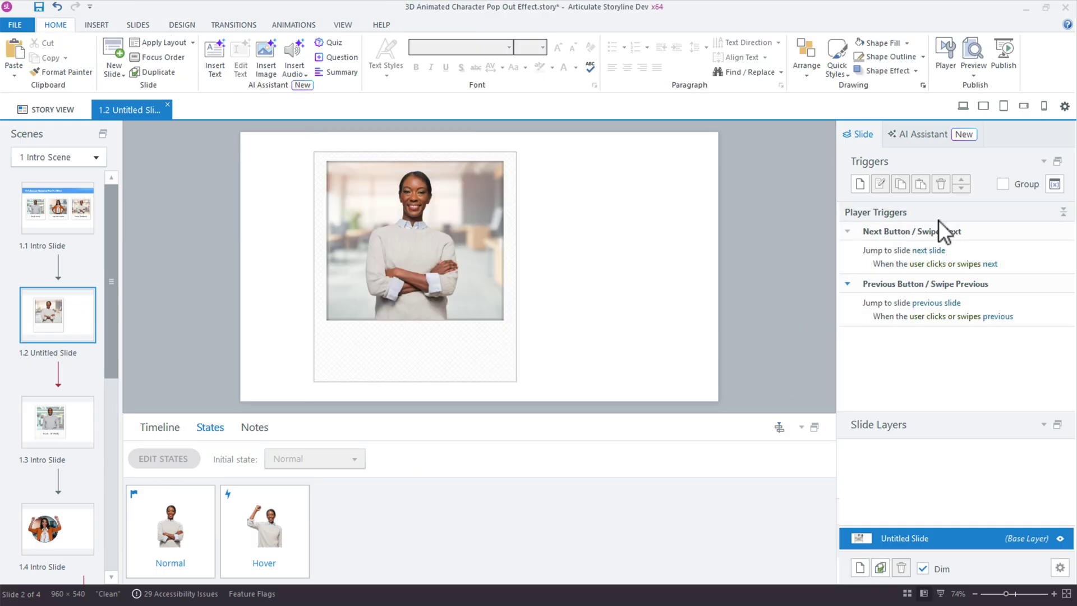
click(962, 106)
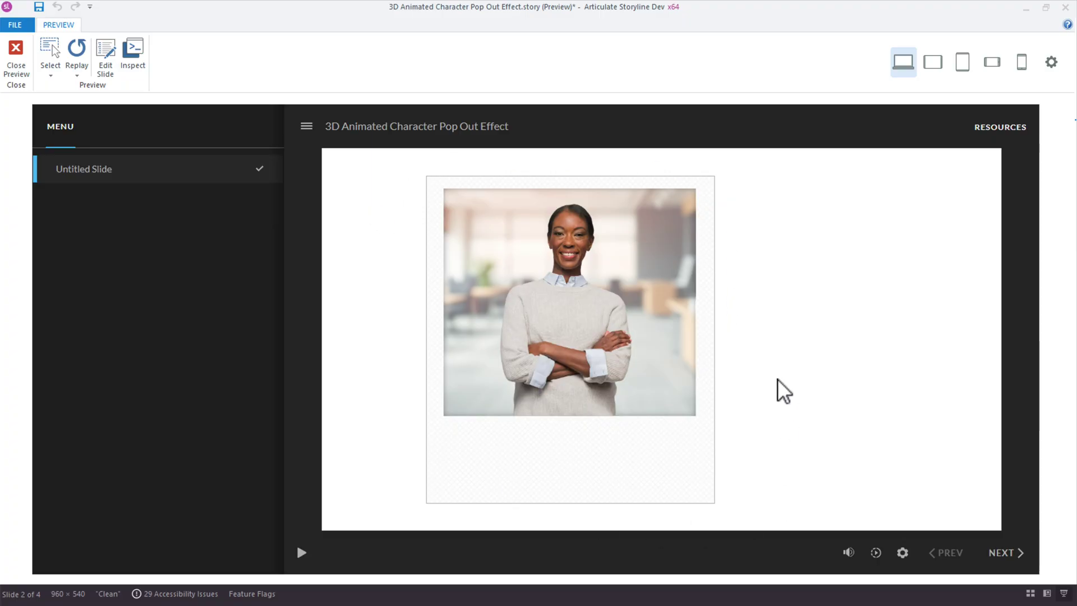
click(16, 56)
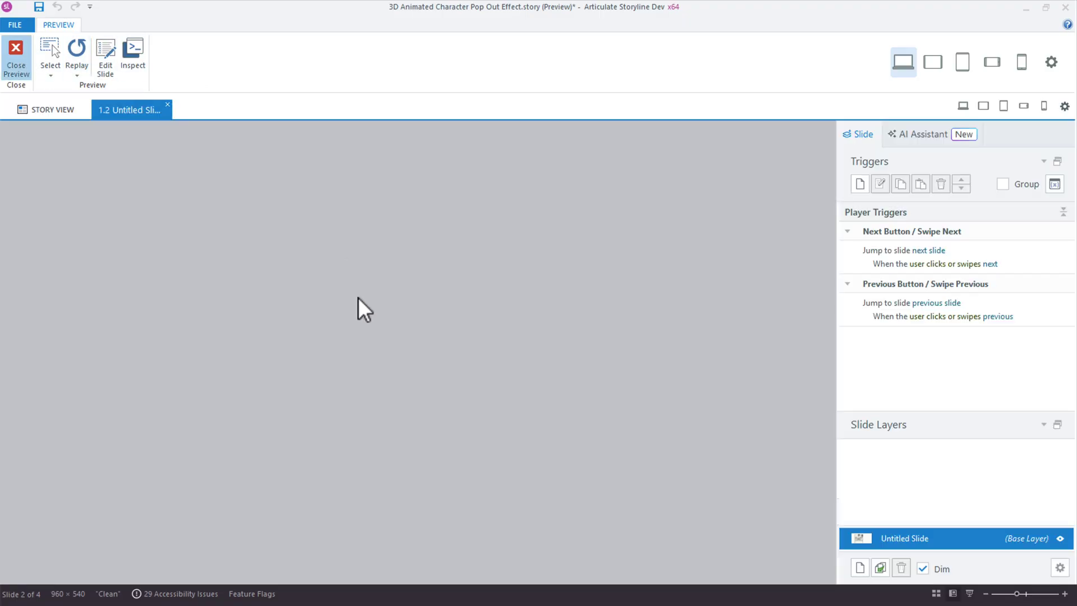
- Marquee-select the photo, character and frame and group them with Ctrl+G
drag(539, 403, 251, 128)
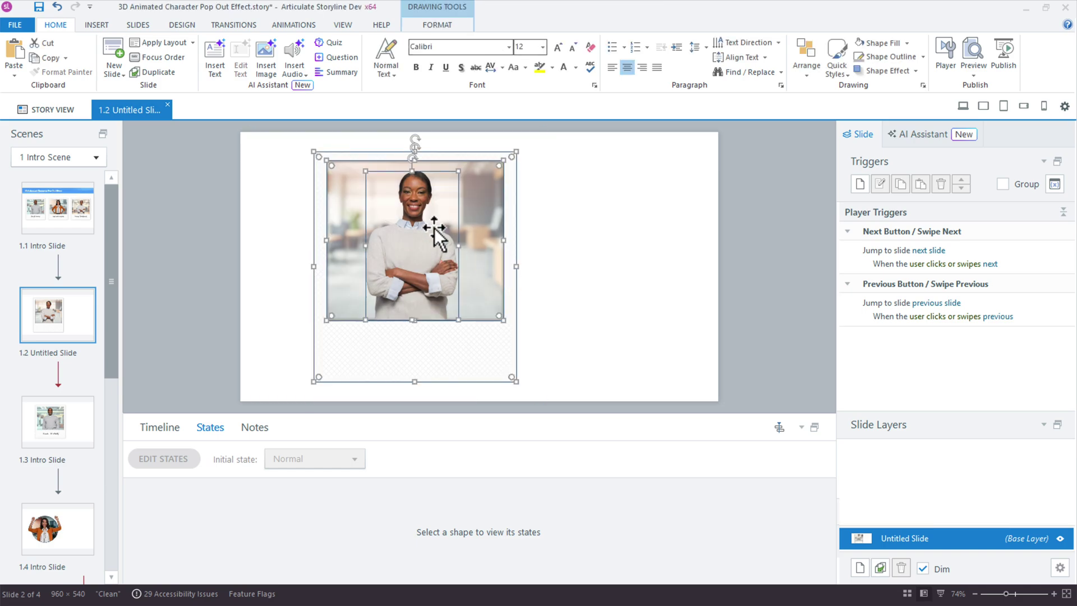
key(ctrl+f)
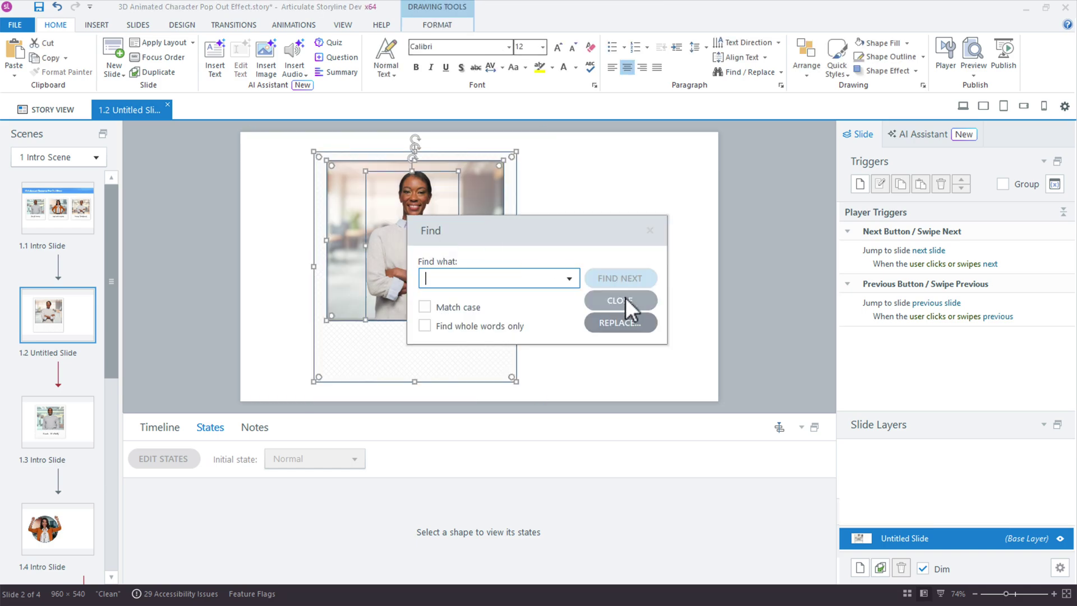
click(625, 296)
key(ctrl+g)
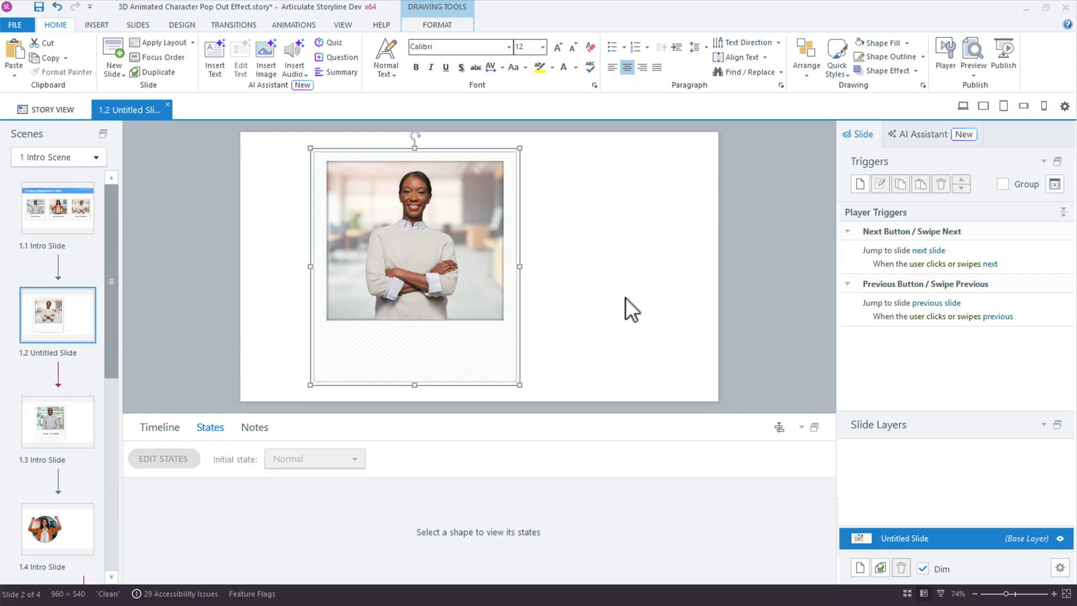
- Check the new group's options and confirm the pieces now select as one object
right_click(522, 242)
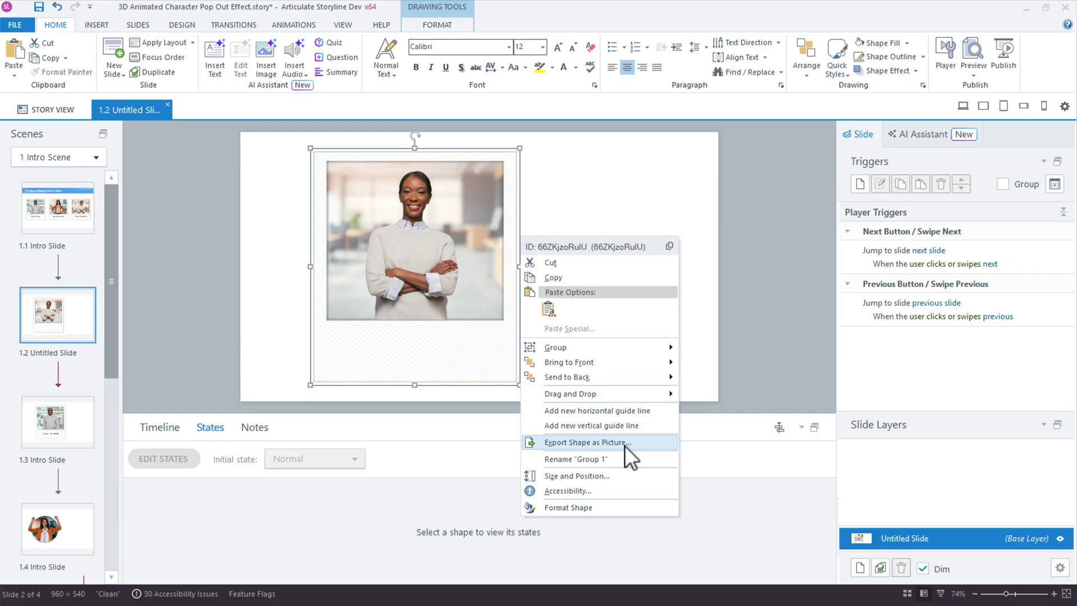
click(748, 338)
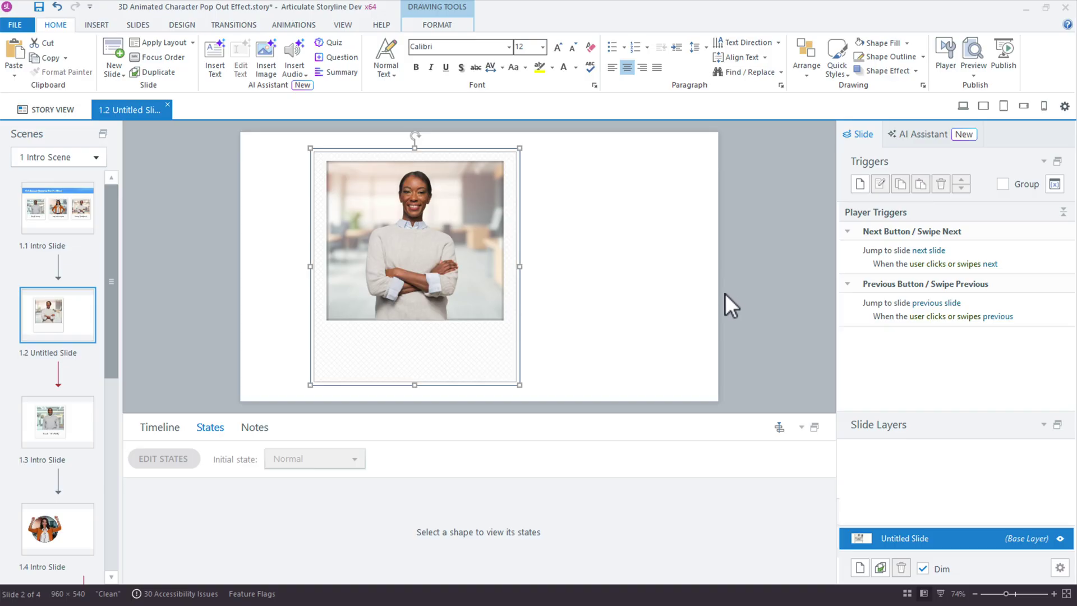
click(725, 294)
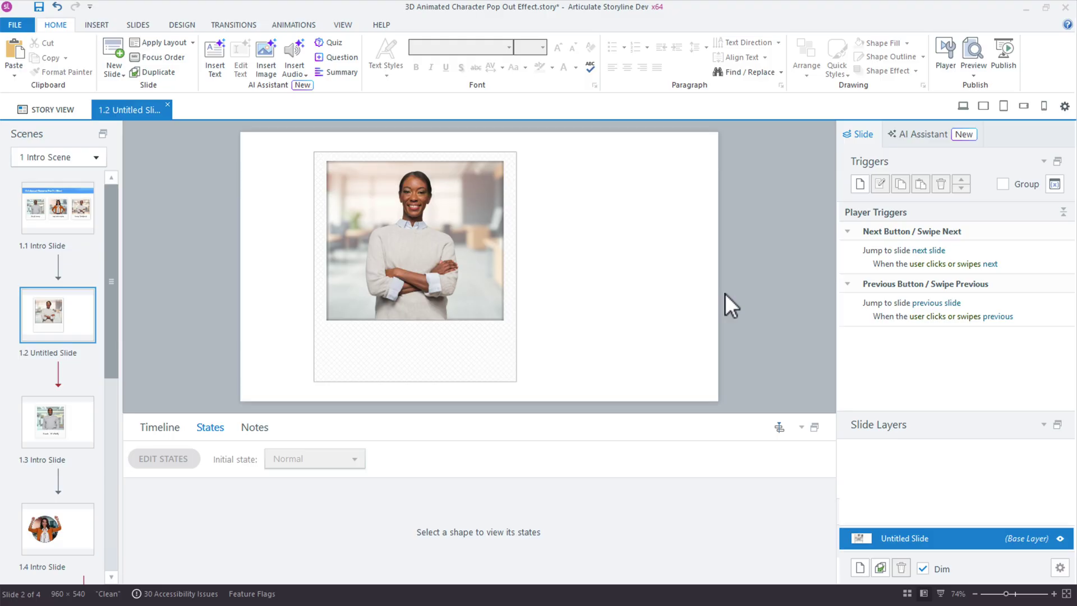
click(402, 255)
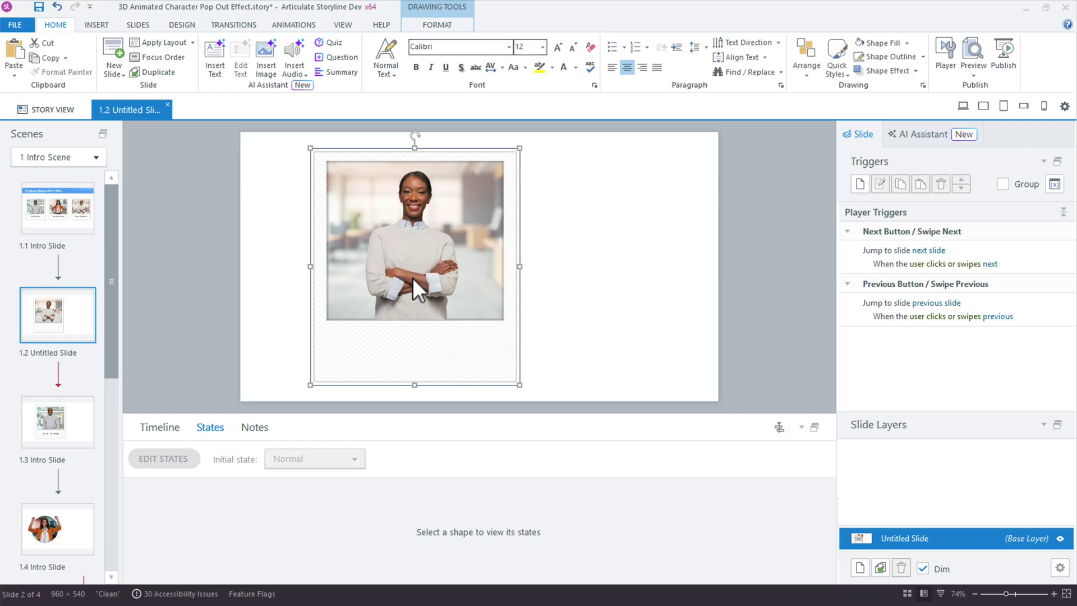
click(589, 272)
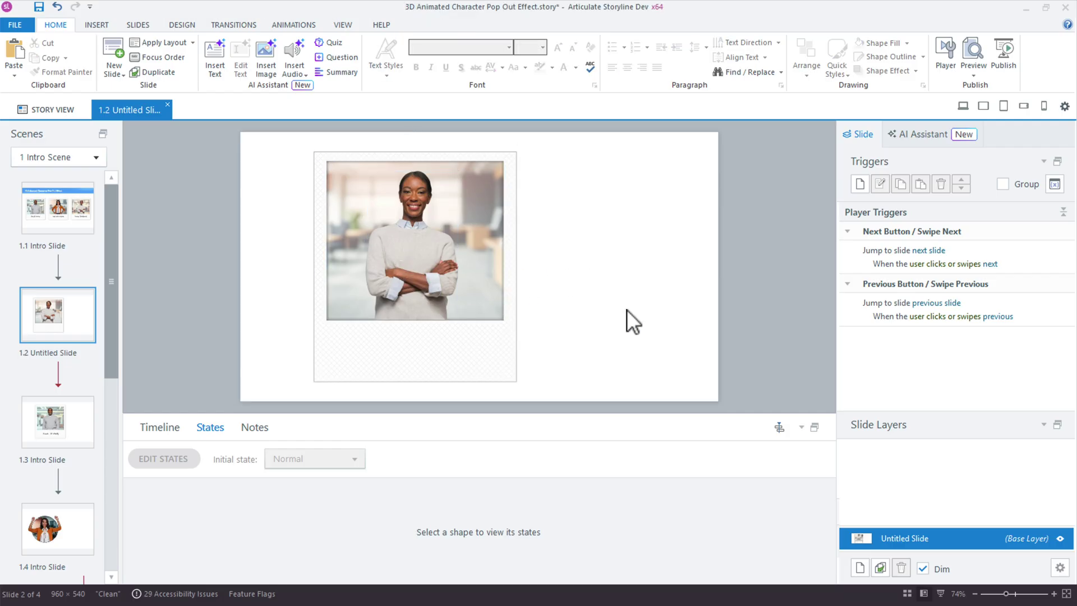